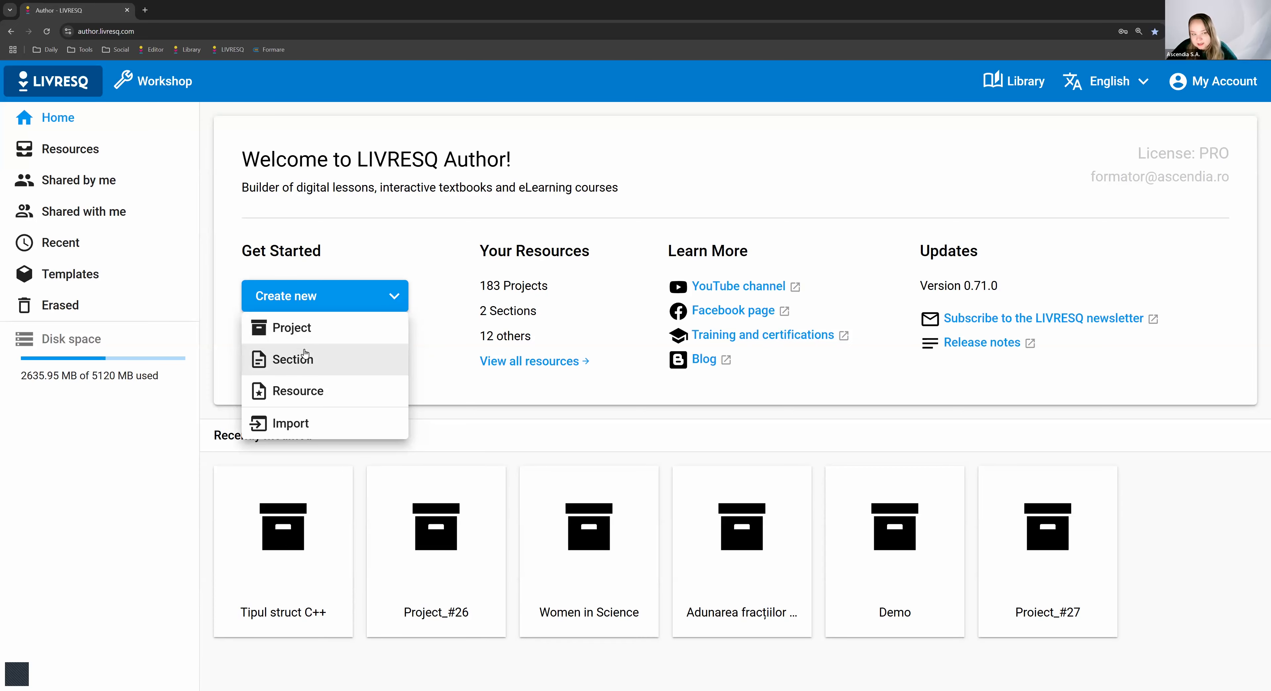
Create a new blank section and insert a gallery element below the starter text row
left_click(306, 360)
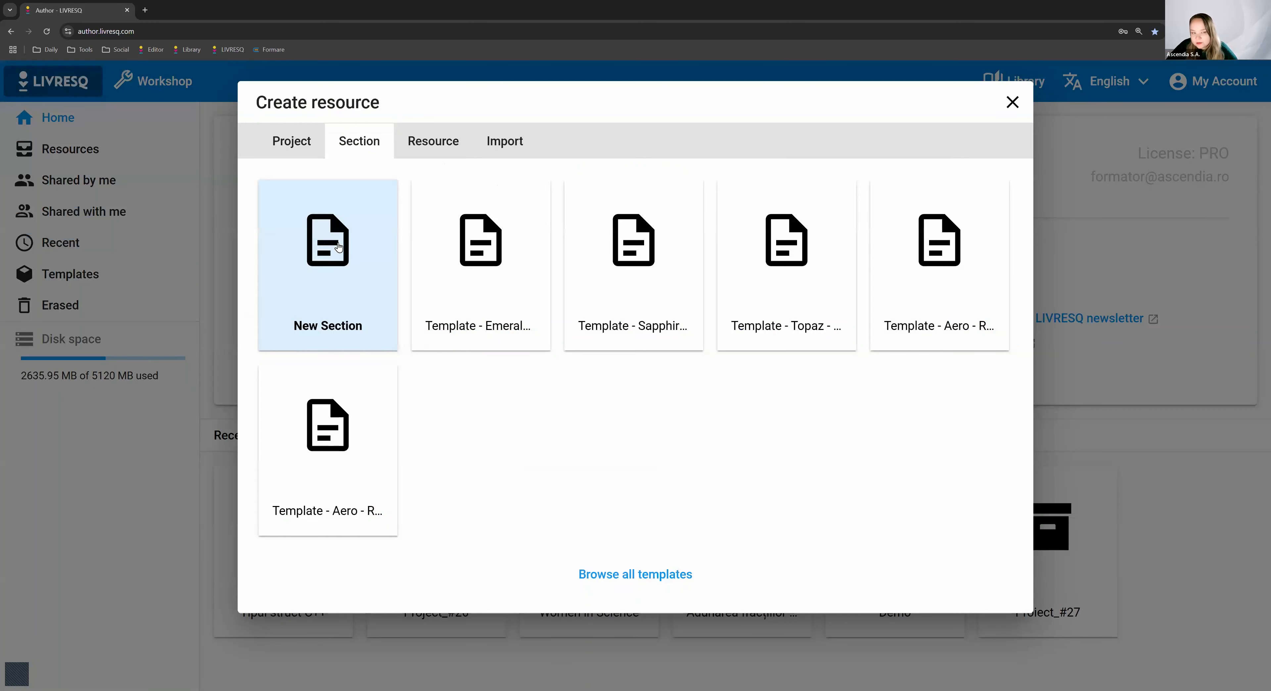
left_click(374, 276)
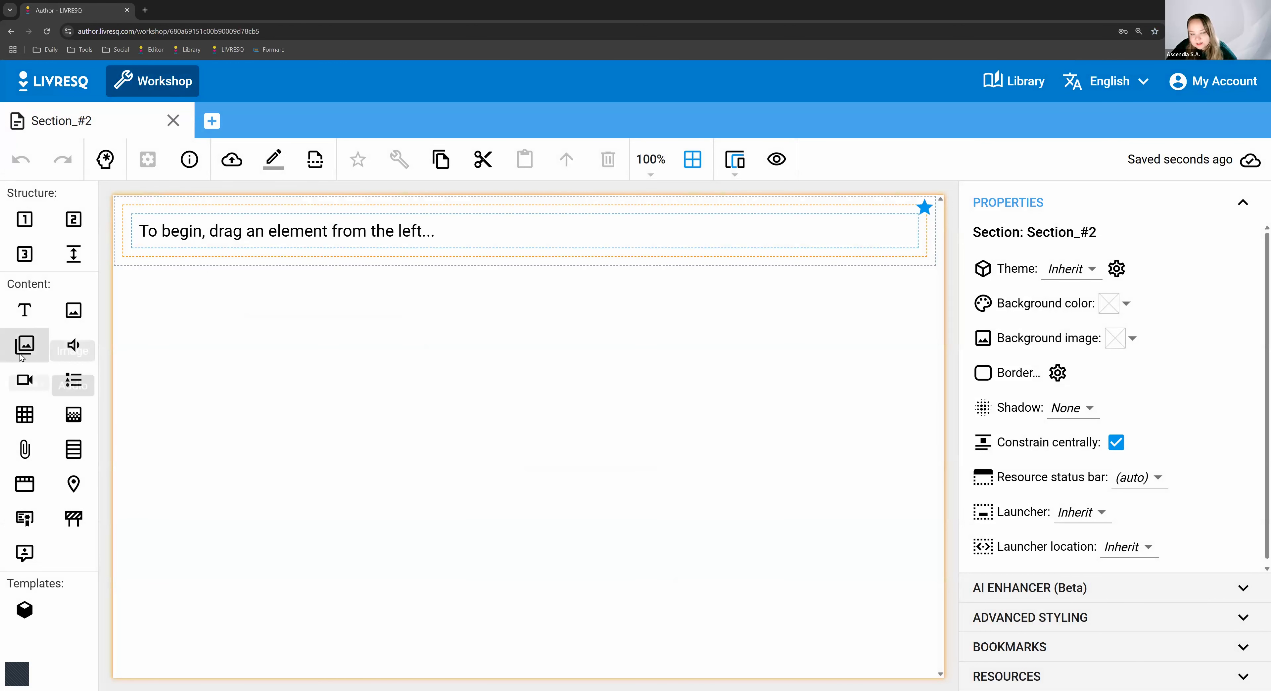
left_click_drag(22, 356, 445, 395)
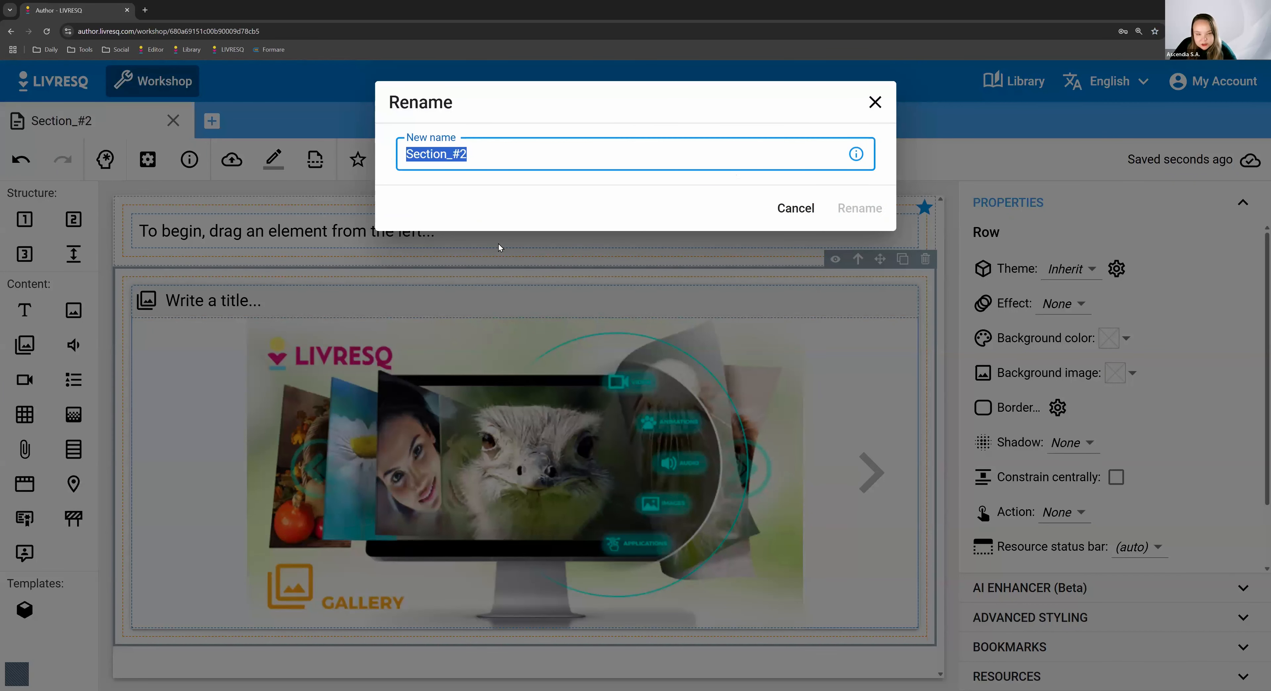
Rename the section as "Demo Section"
type("Demo Section")
left_click(845, 213)
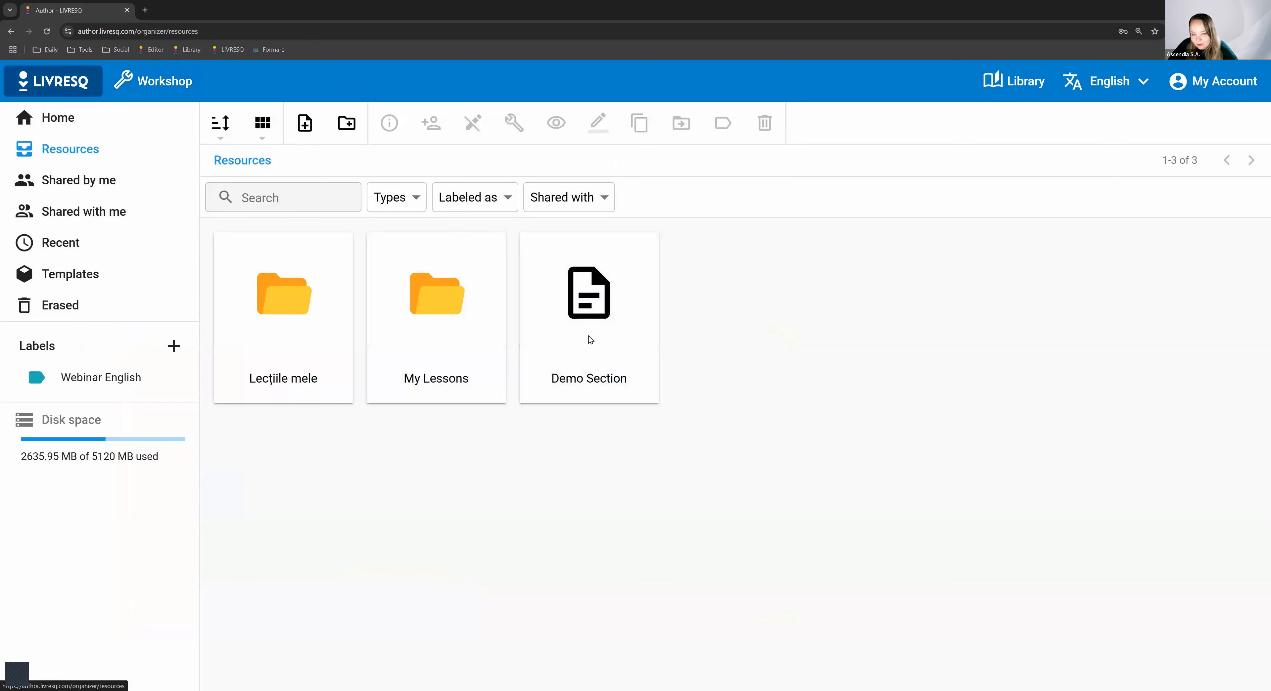
Open Demo Section from the resources to view its content, and close it again
left_click(658, 351)
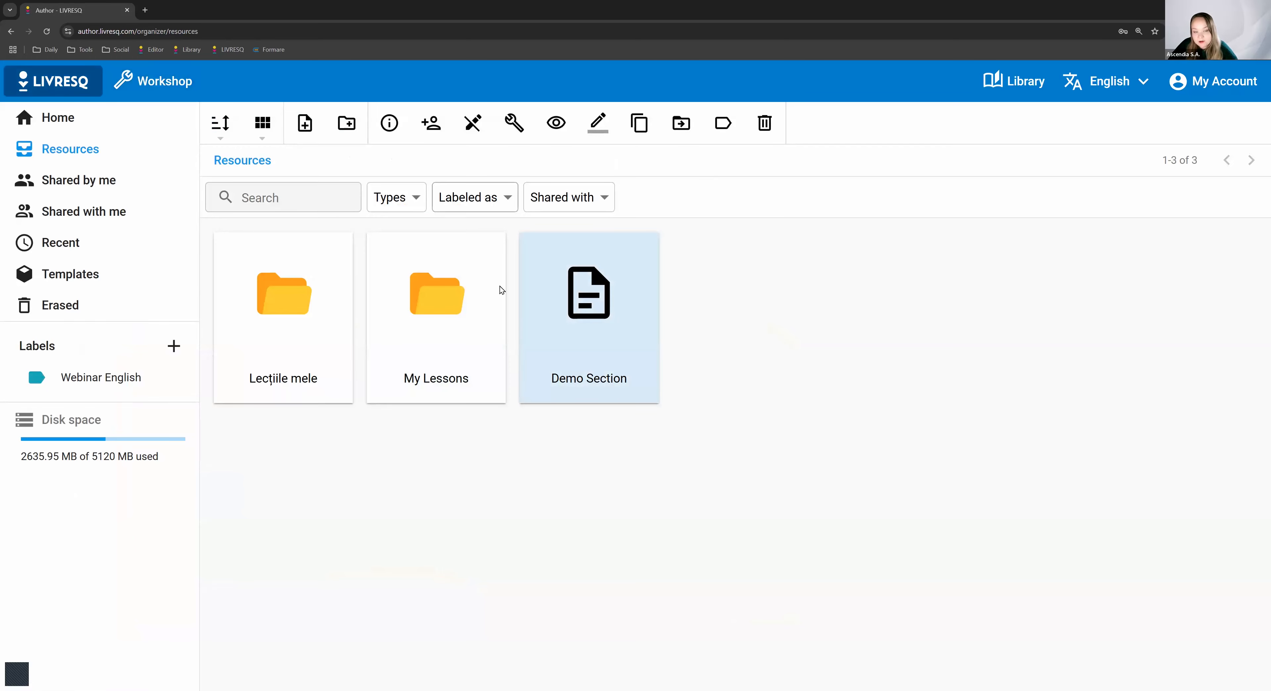
double_click(583, 303)
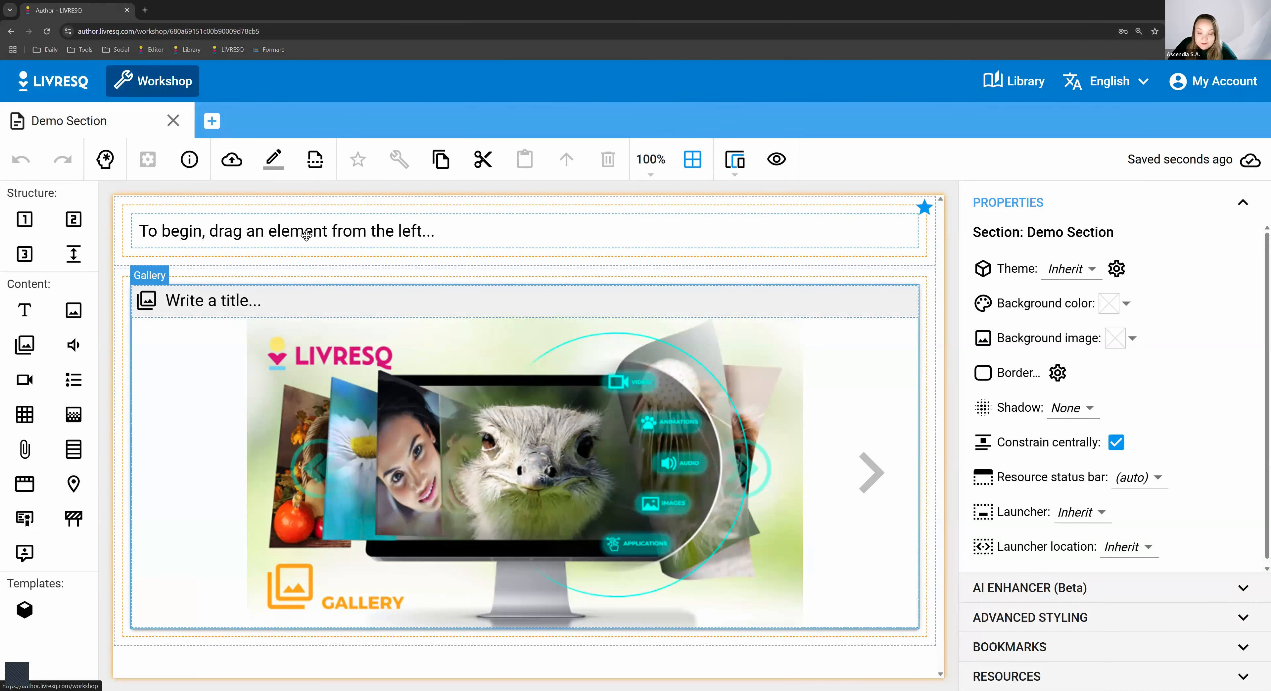
left_click(173, 121)
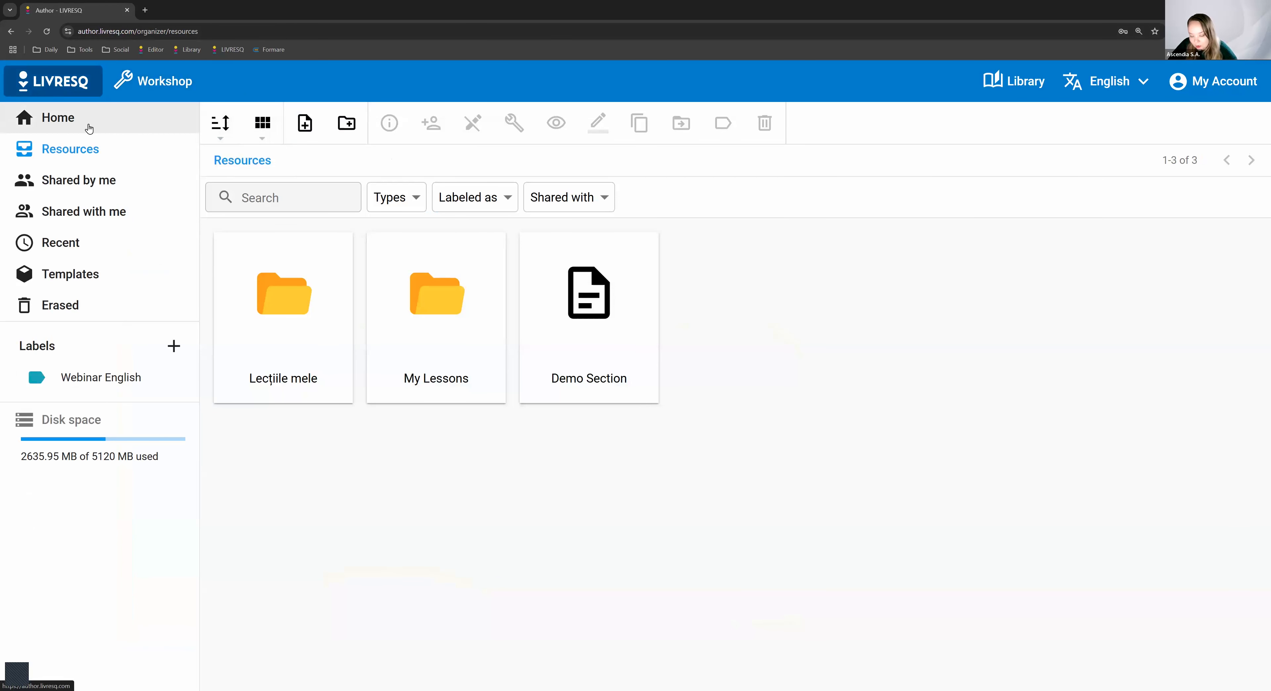
Create a new blank project in the resources and open it for editing
left_click(307, 125)
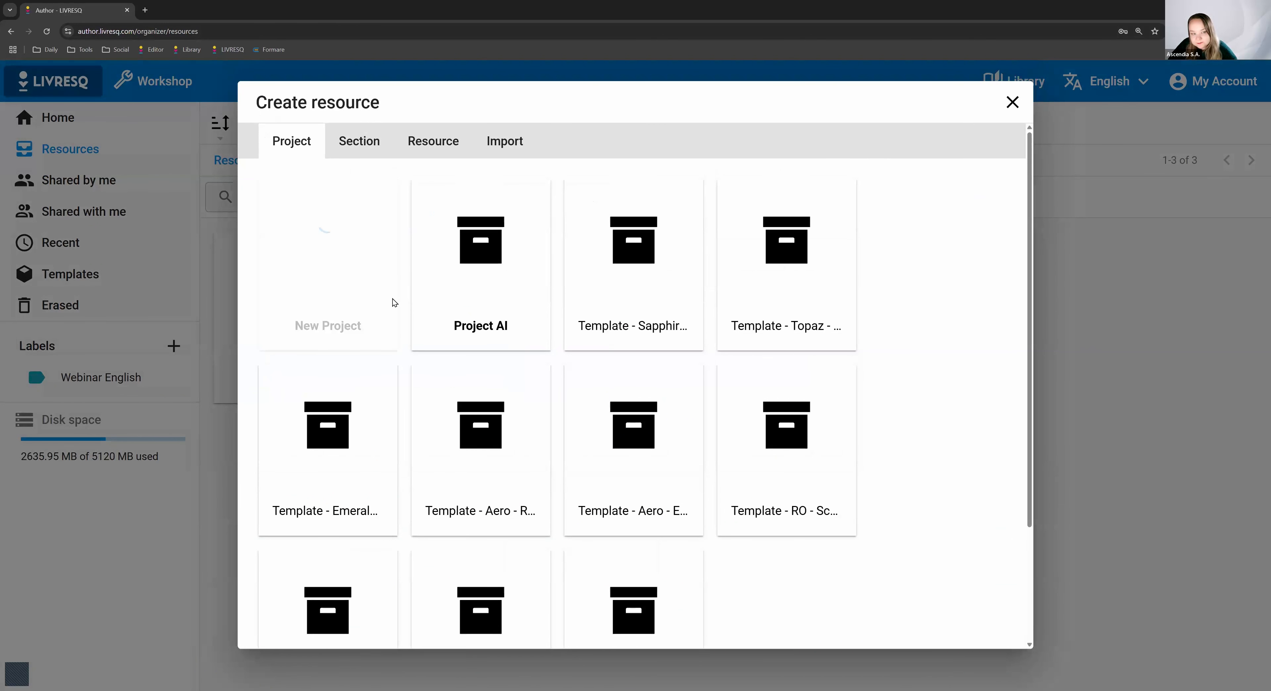
left_click(394, 321)
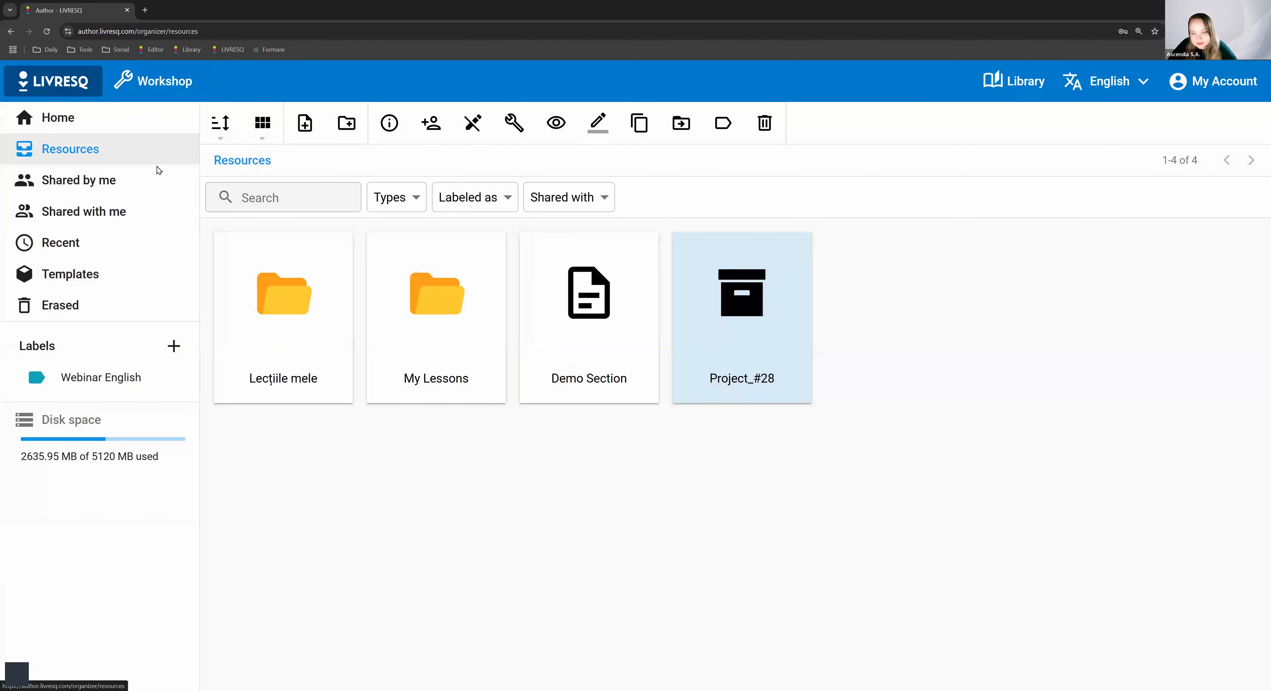
double_click(762, 328)
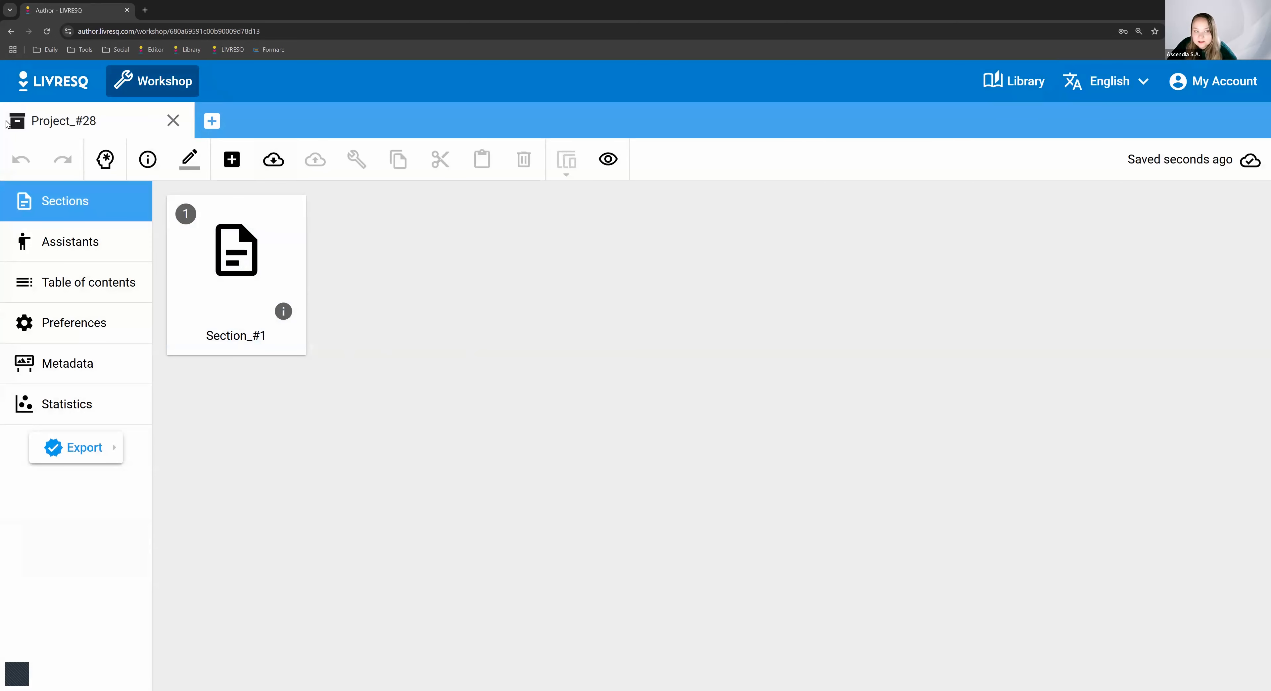
Insert Demo Section from the Organizer into the new project
left_click(275, 165)
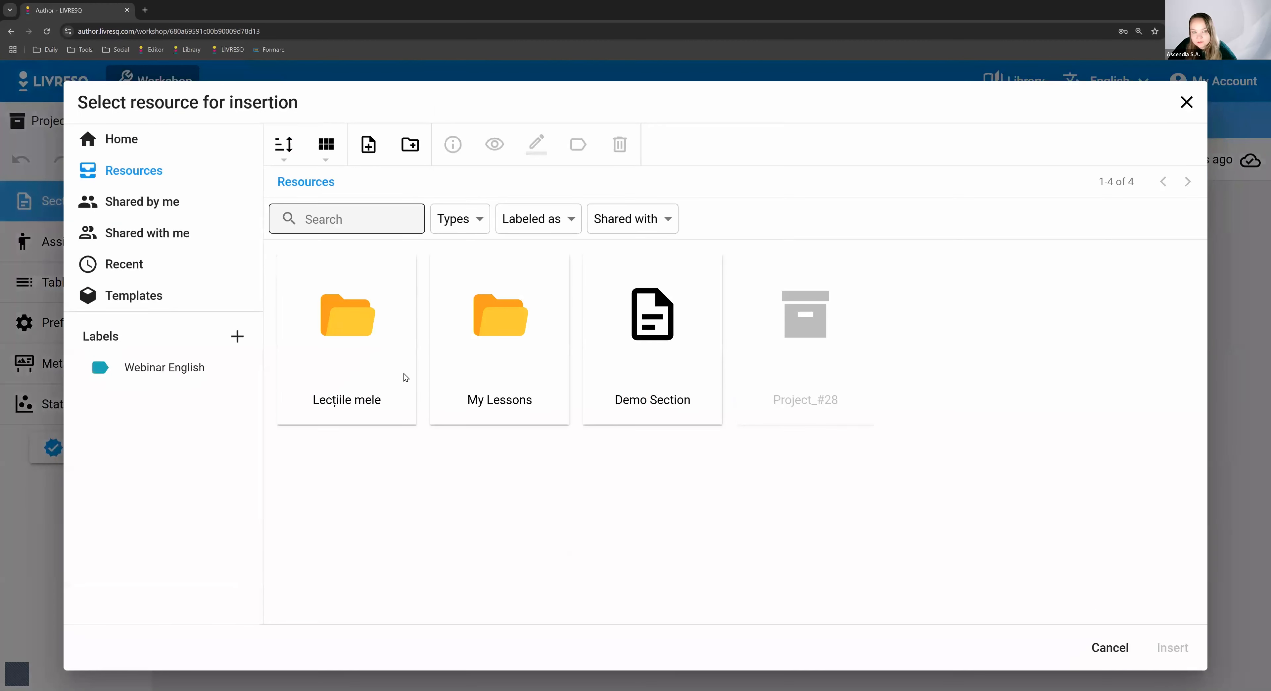
left_click(1186, 103)
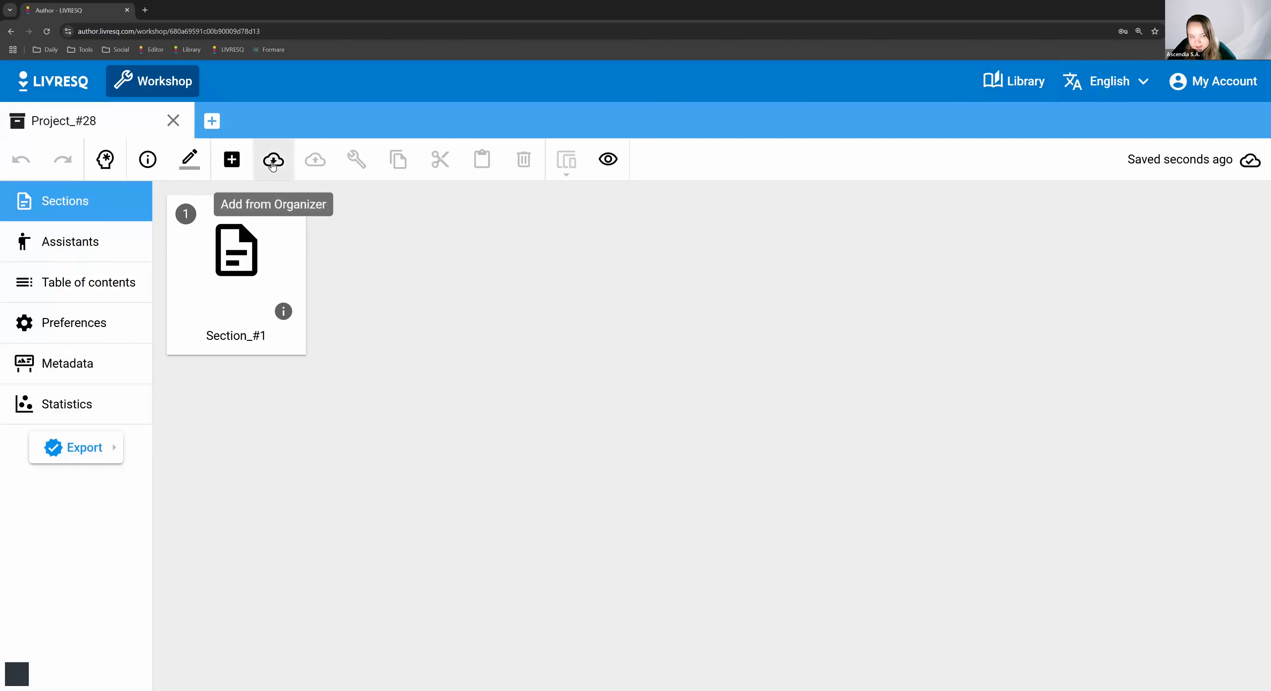
left_click(273, 163)
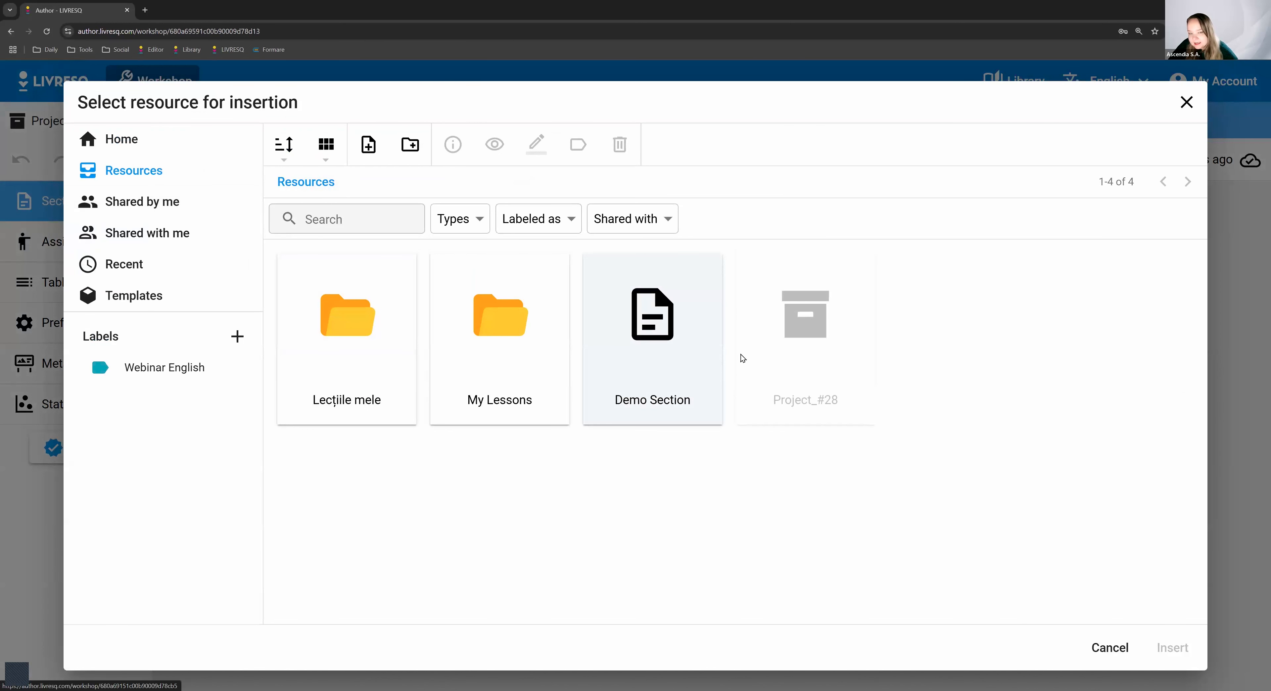
left_click(715, 357)
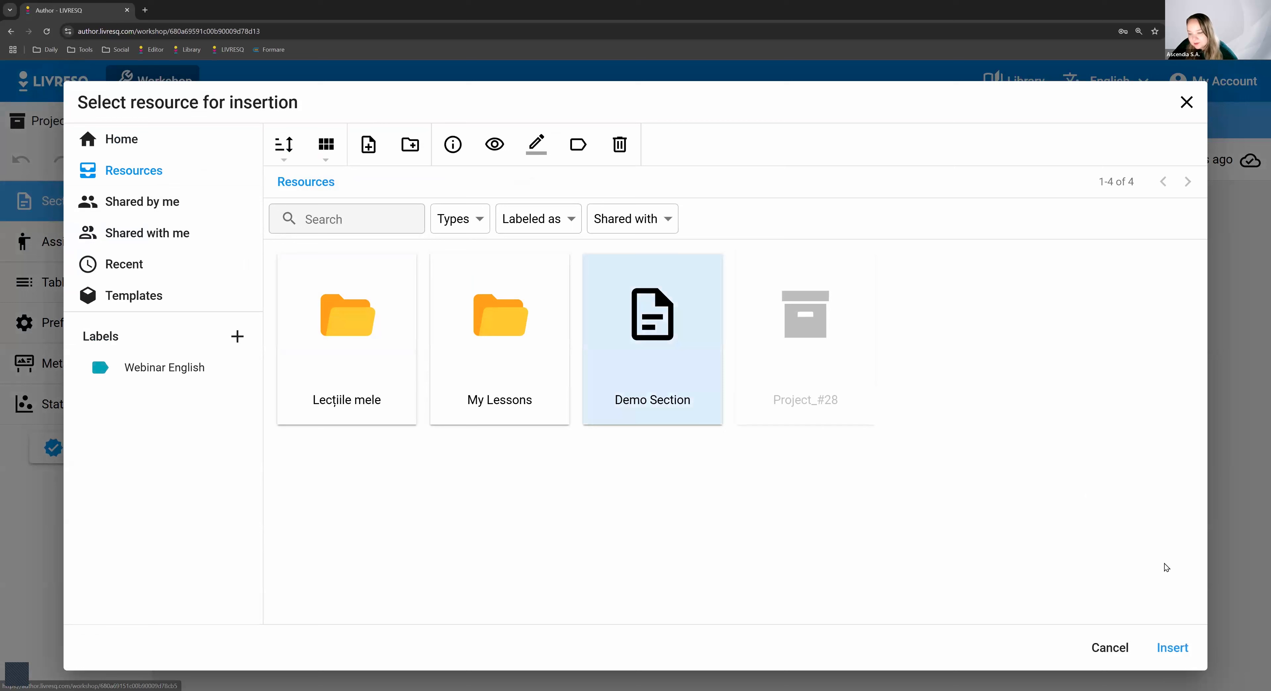
left_click(1162, 650)
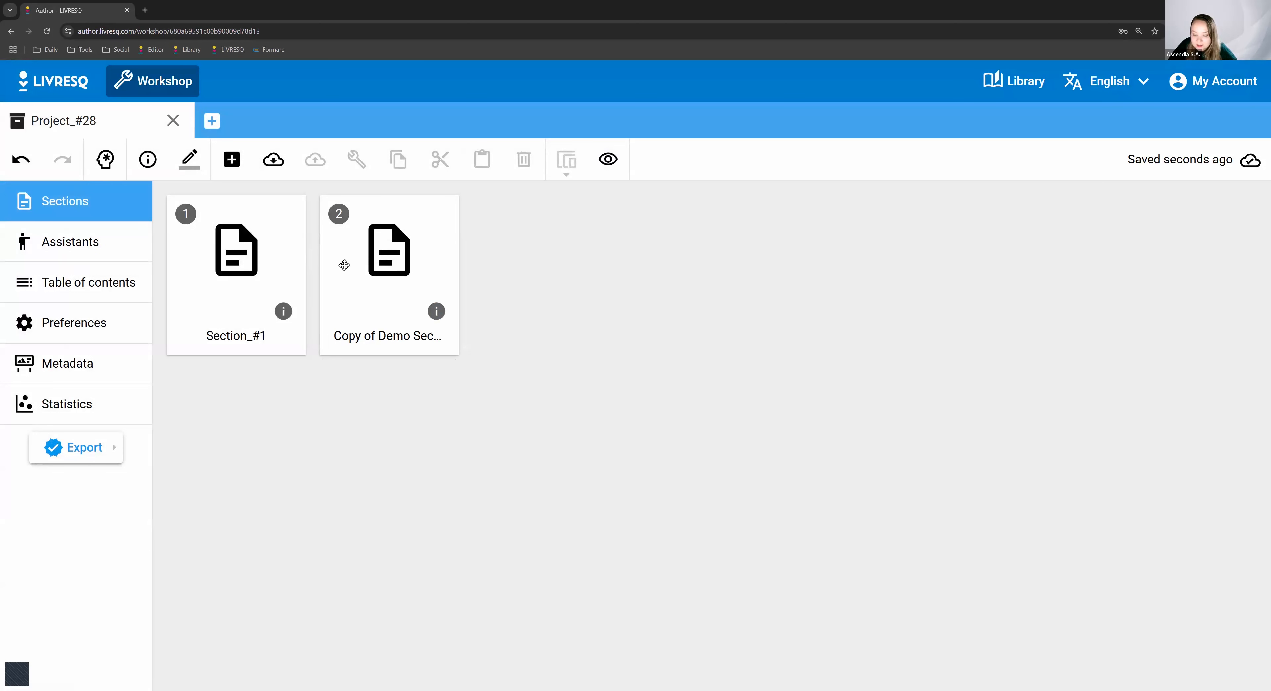
Reopen Project_#28 from the resources, view its copy of Demo Section, and return to the resources
left_click(57, 88)
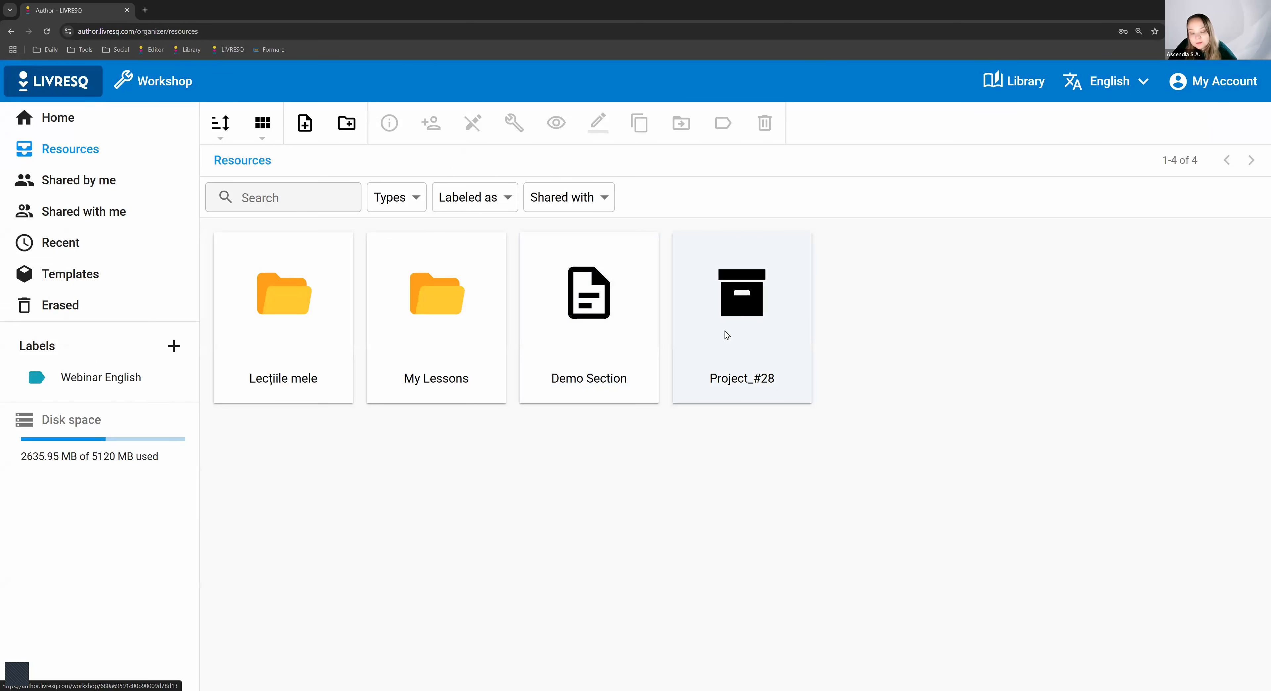
double_click(754, 320)
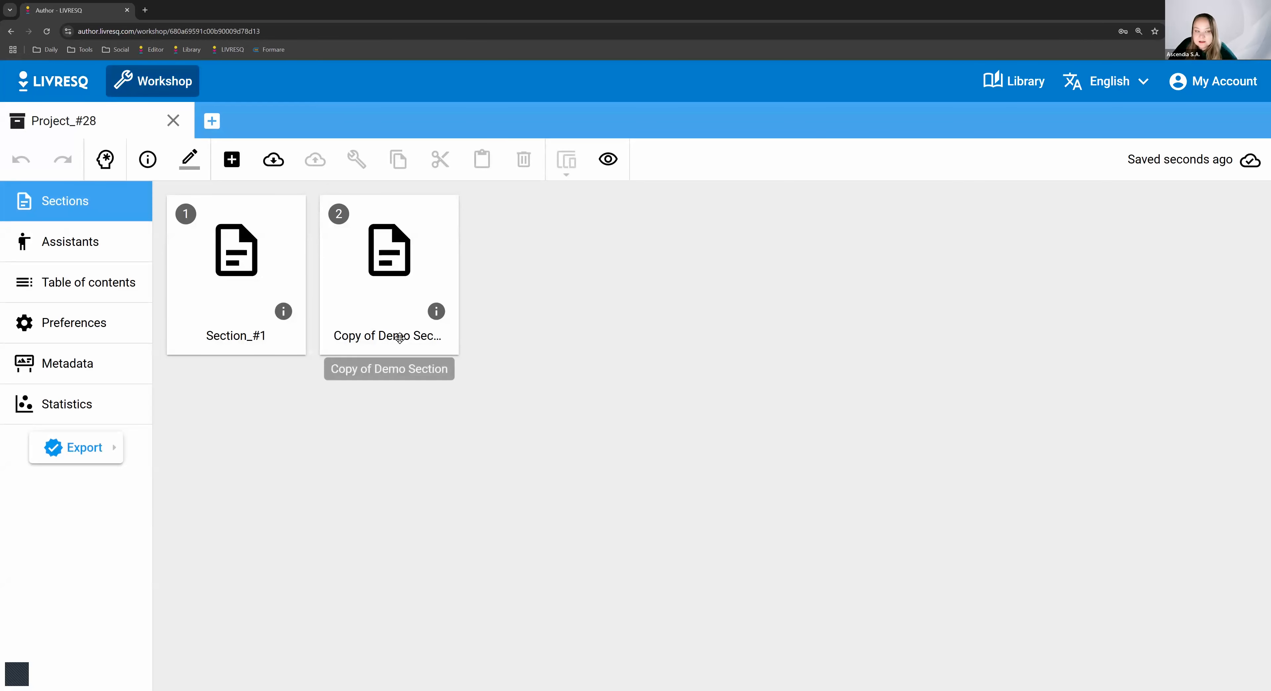
double_click(397, 273)
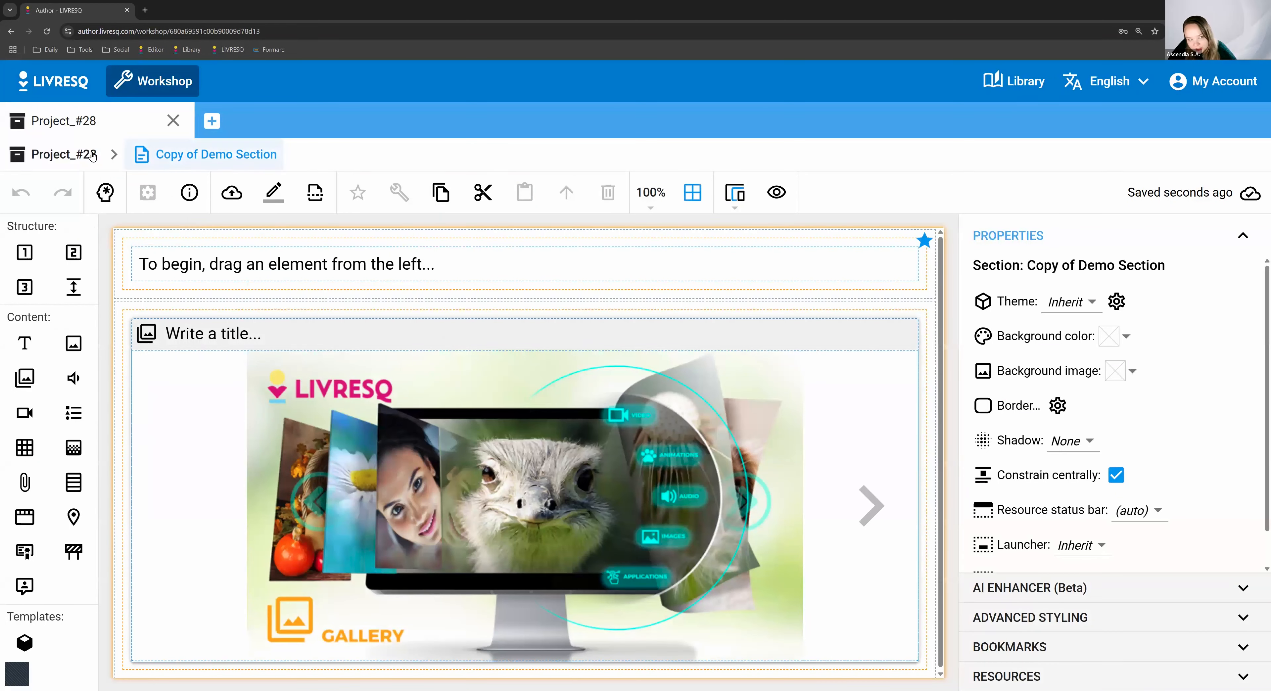
left_click(63, 154)
left_click(53, 81)
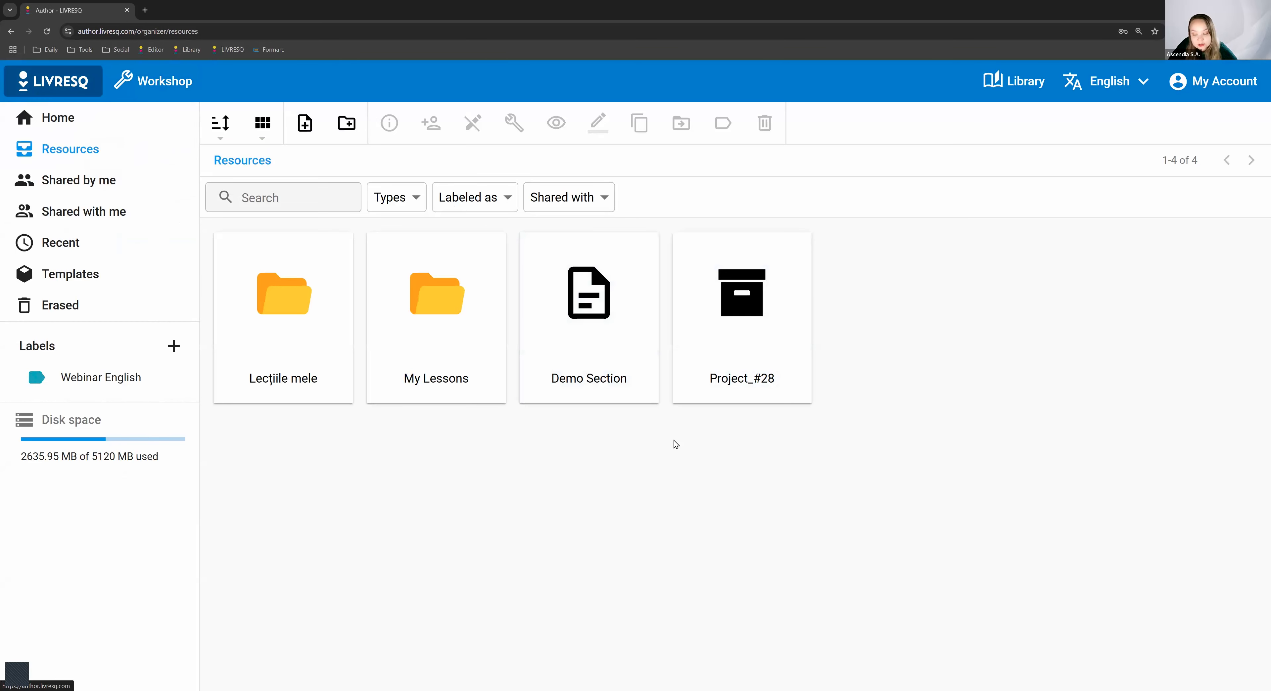
Add a new section directly inside Project_#28 and open it for editing
double_click(735, 326)
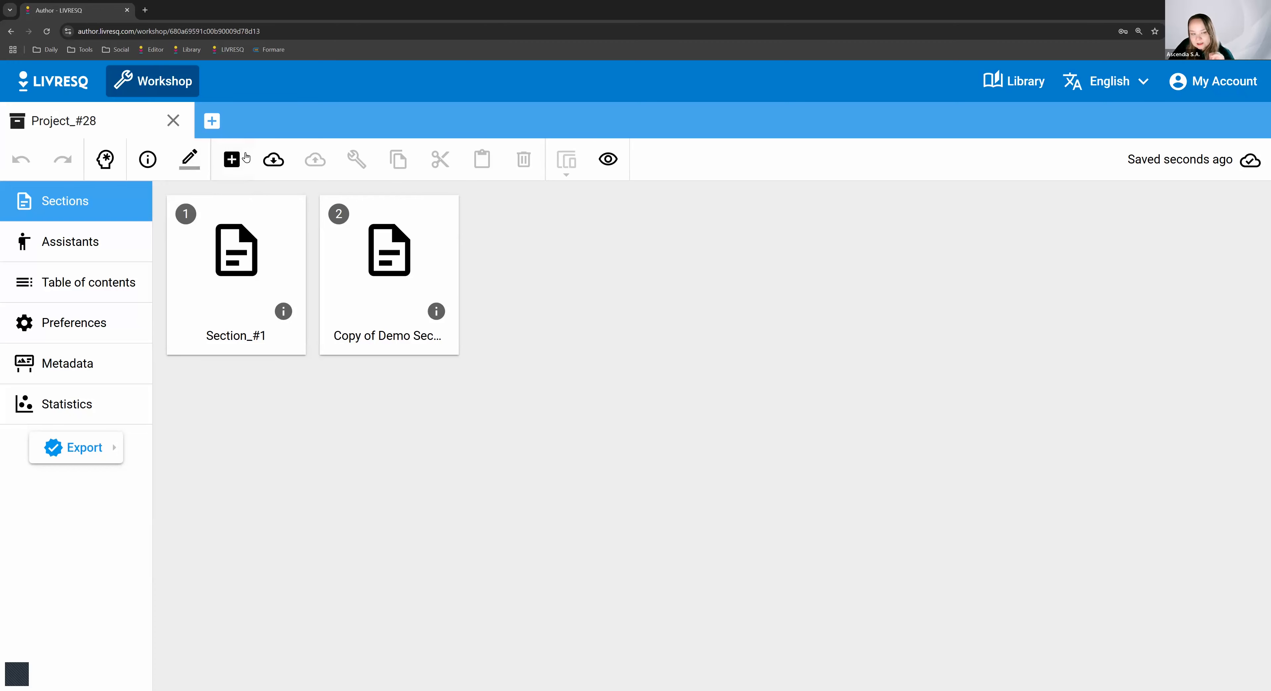
left_click(232, 159)
double_click(524, 277)
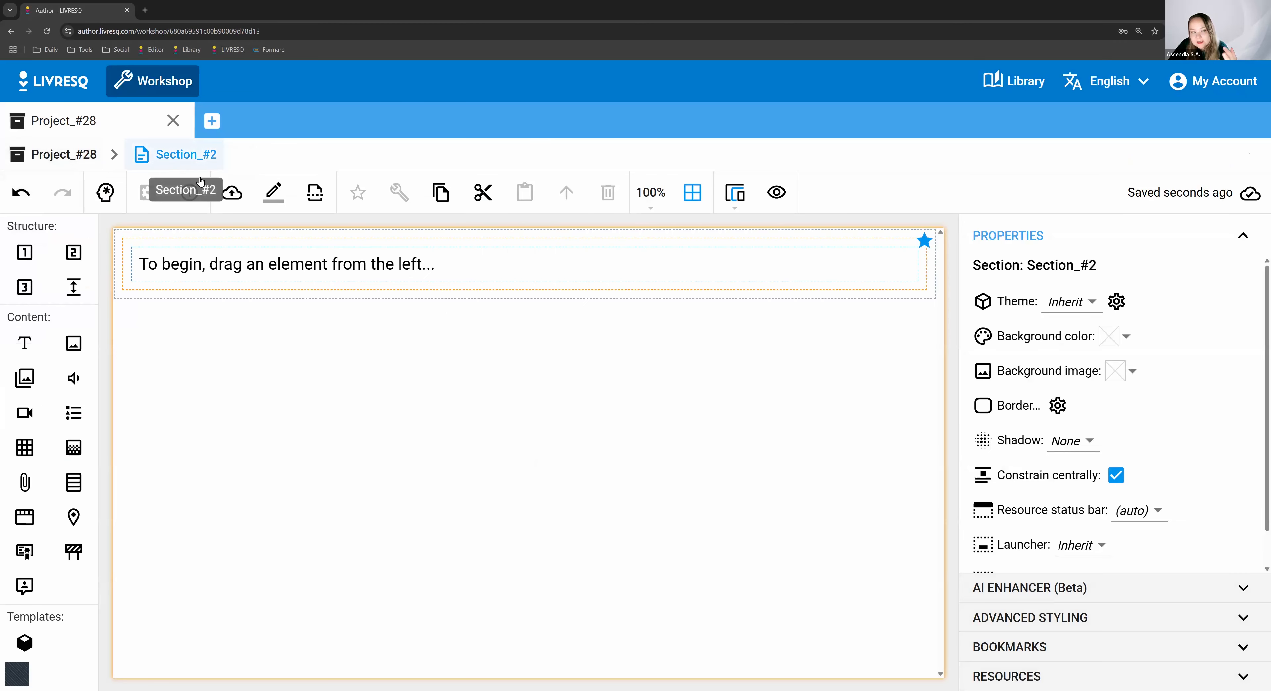
Rename the project's new section as "Section Demo Inside Project"
left_click(274, 195)
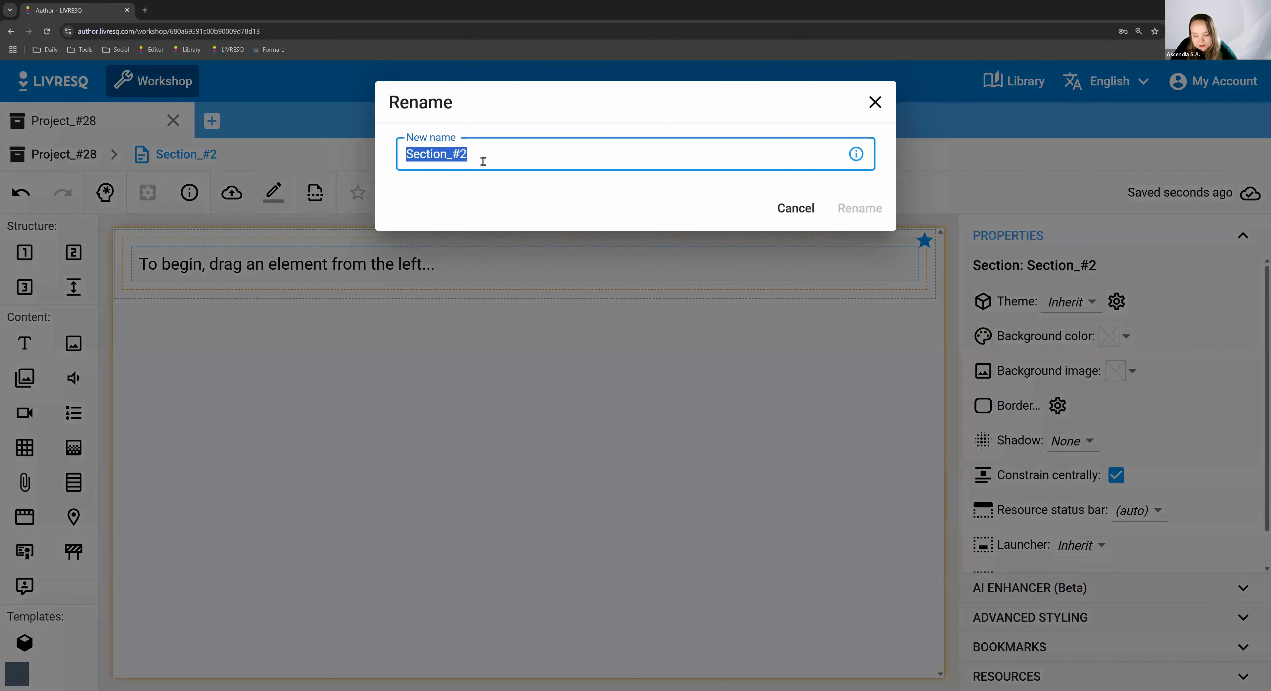
type("Secti")
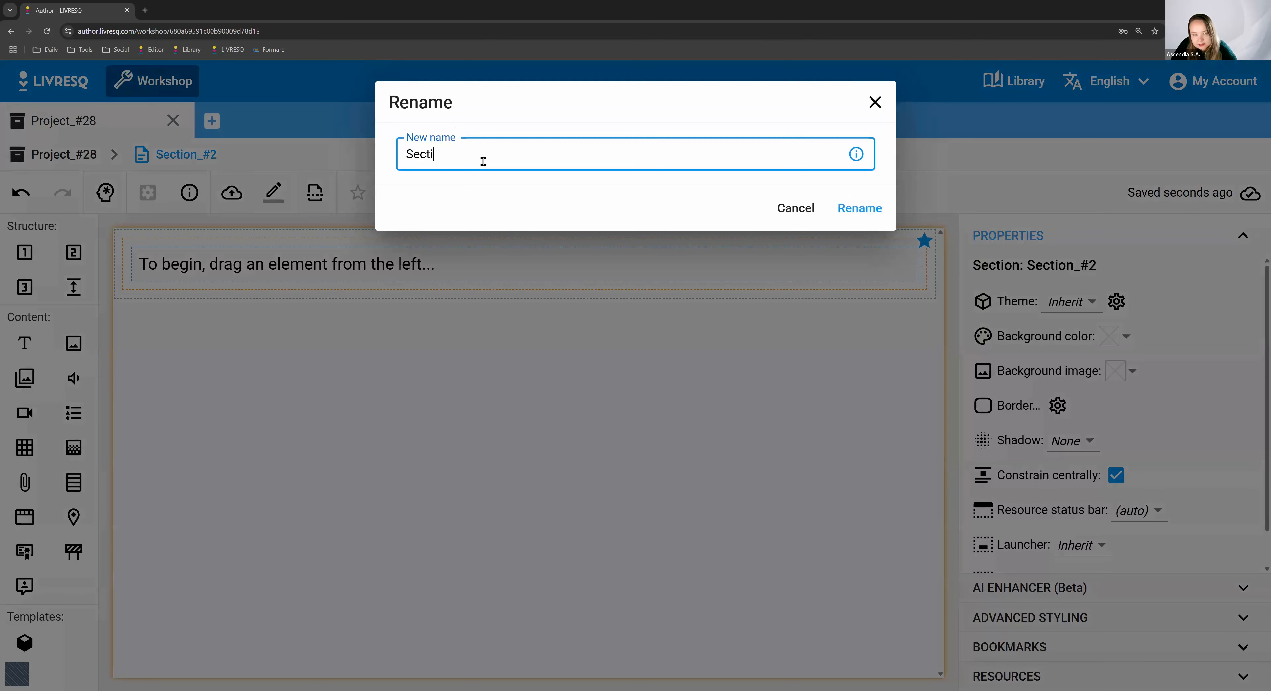
type("on Demo Insi")
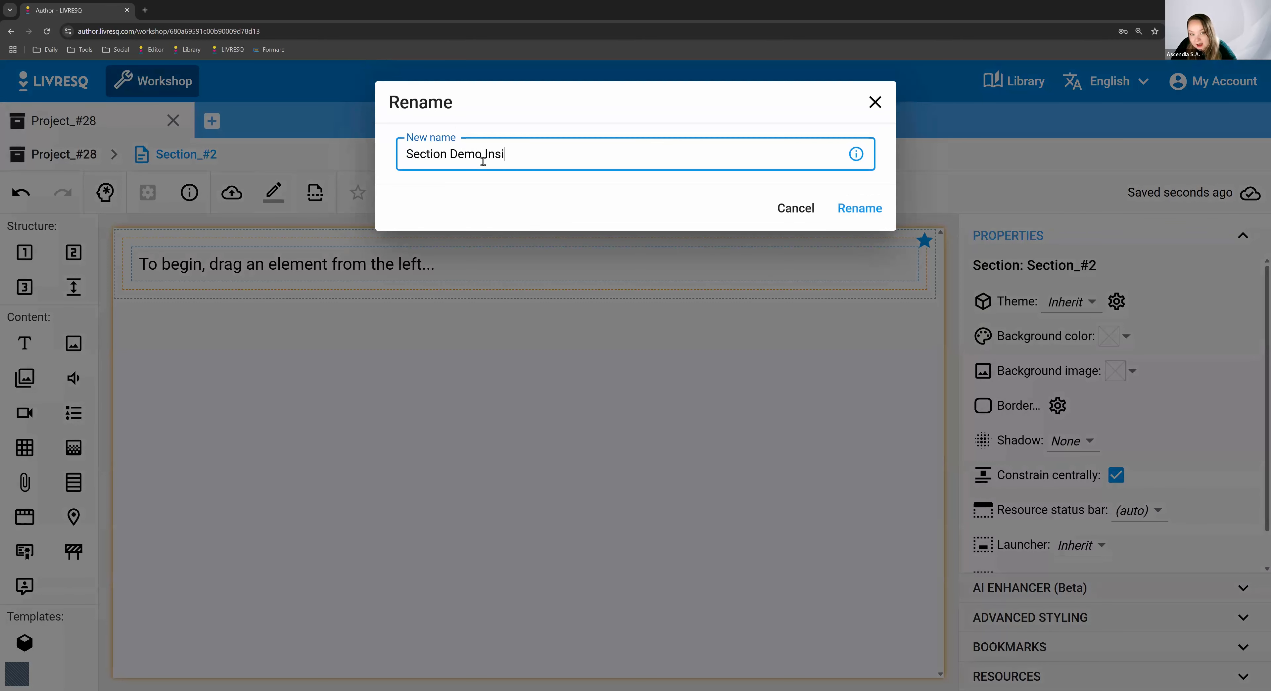
type("de Project")
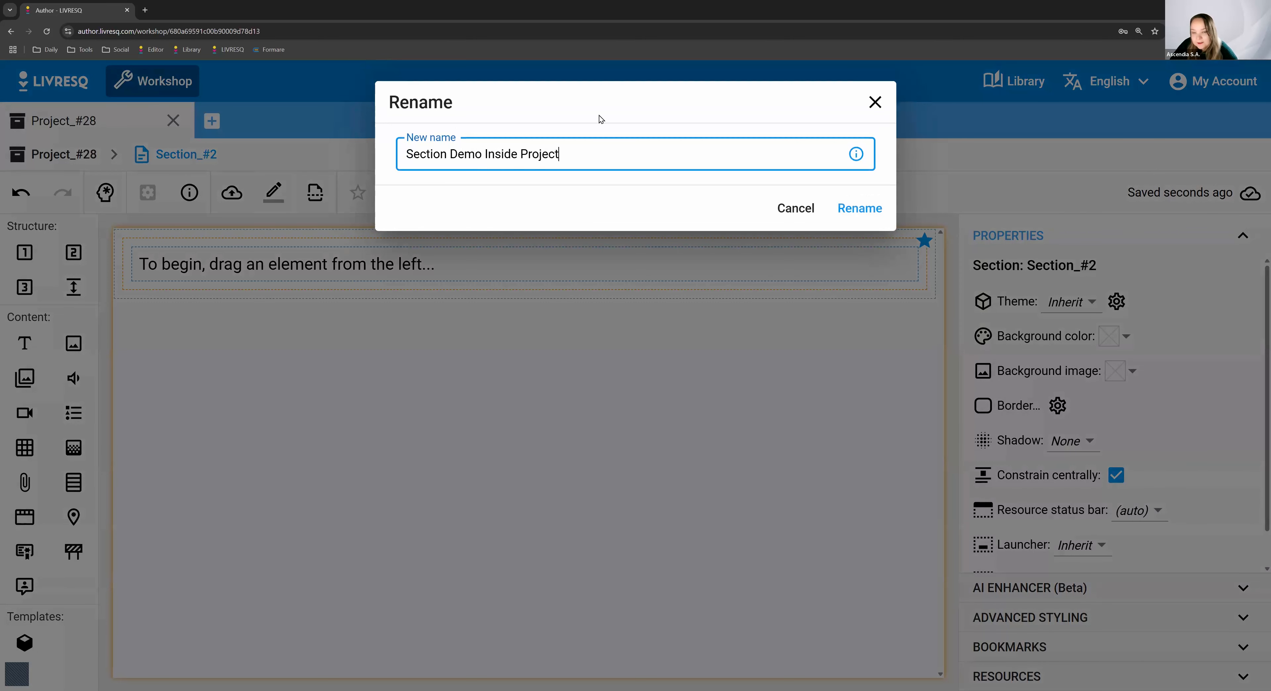
left_click(854, 208)
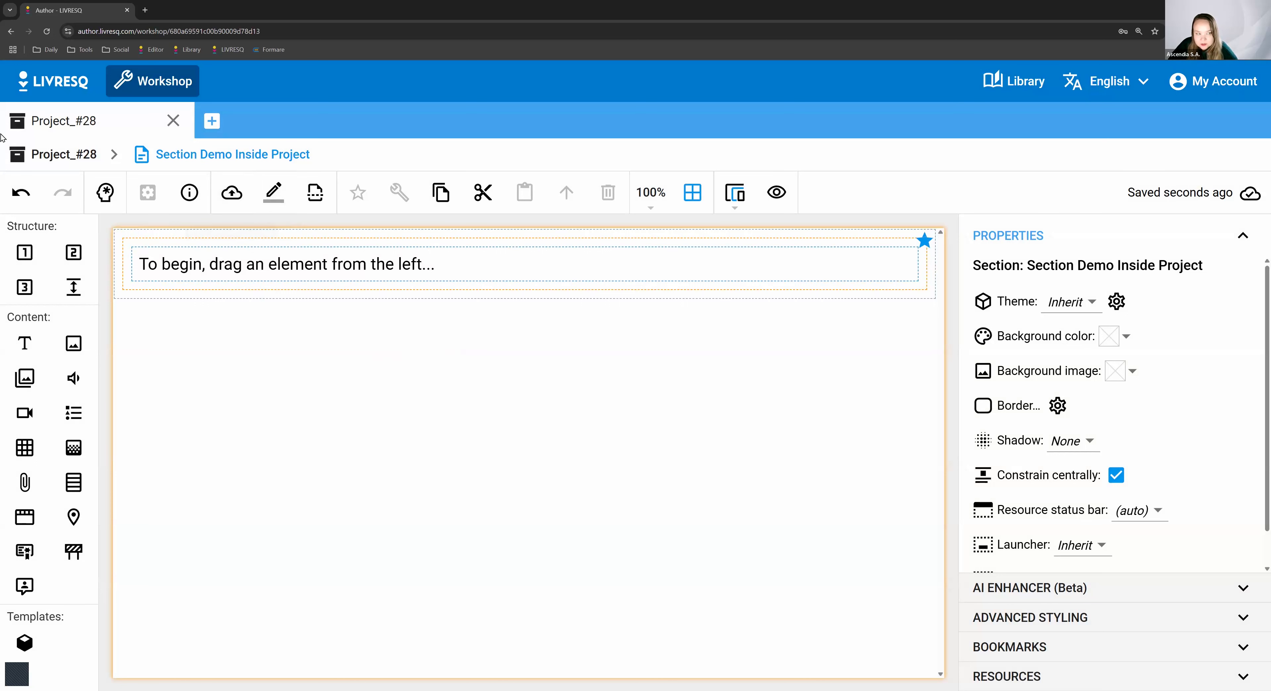
Export Section Demo Inside Project to the Organizer's Resources folder
left_click(232, 194)
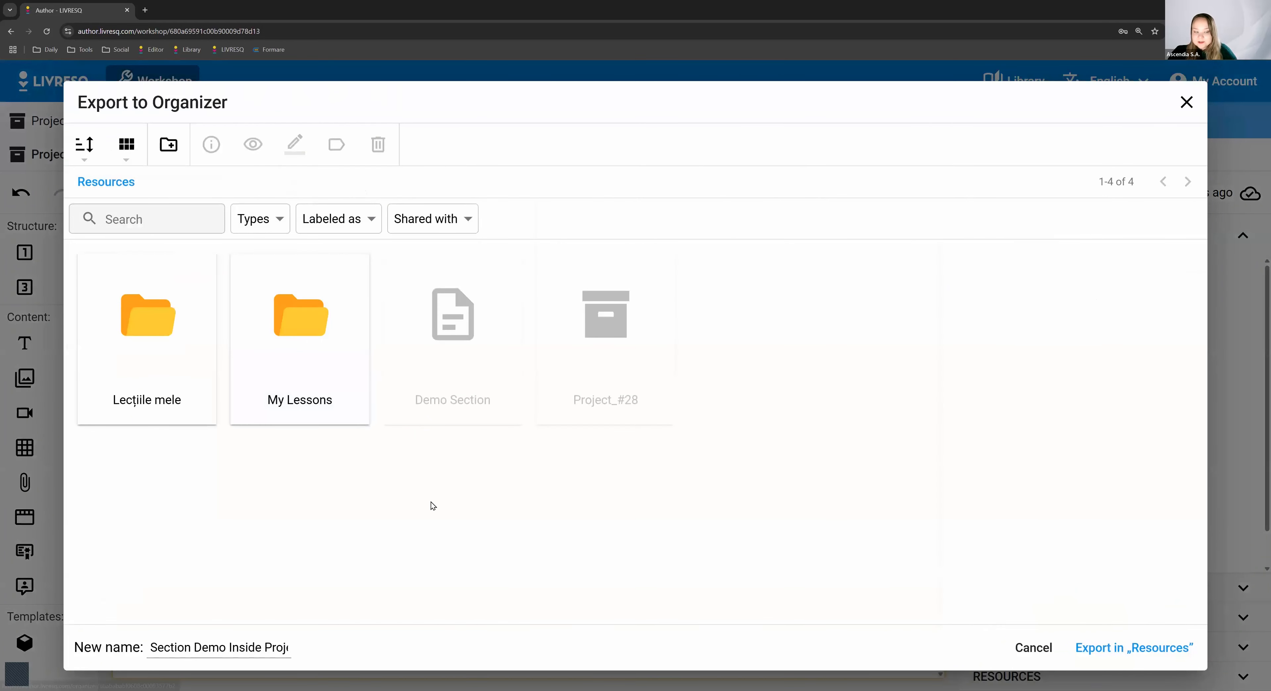
left_click_drag(164, 647, 477, 651)
left_click(1104, 644)
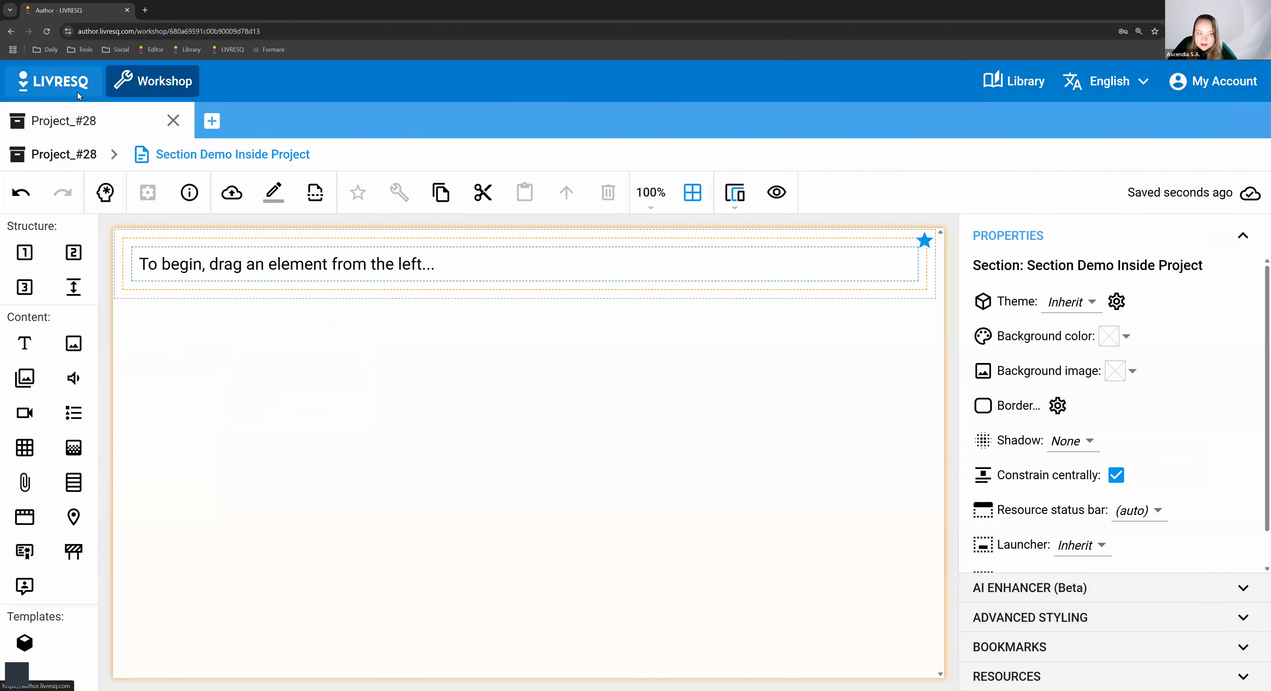
Check the exported section in the resources and review the section list inside Project_#28
left_click(78, 93)
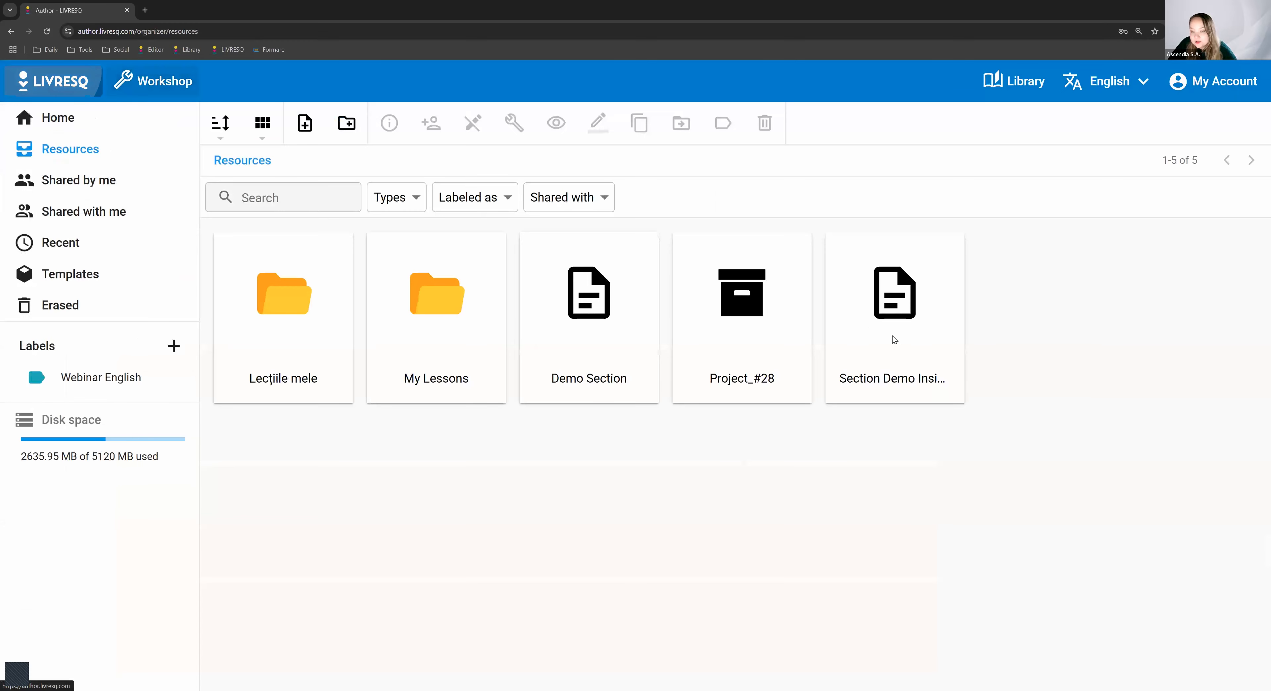
left_click(902, 388)
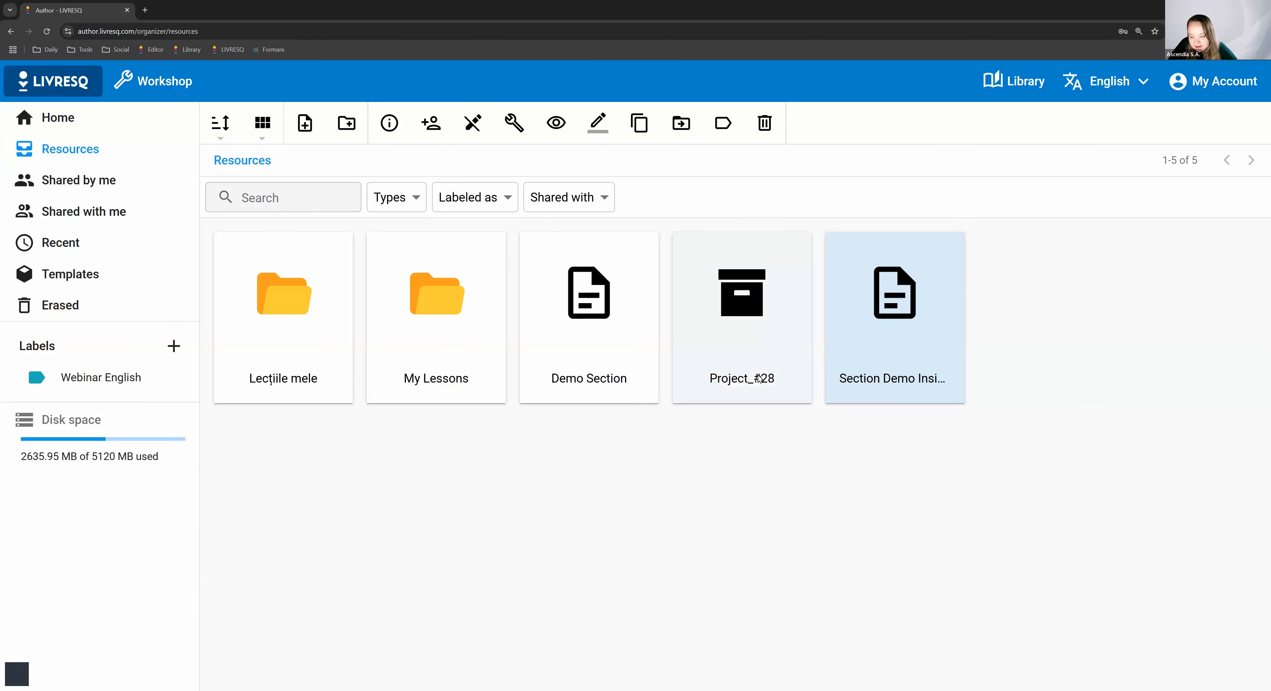
double_click(751, 321)
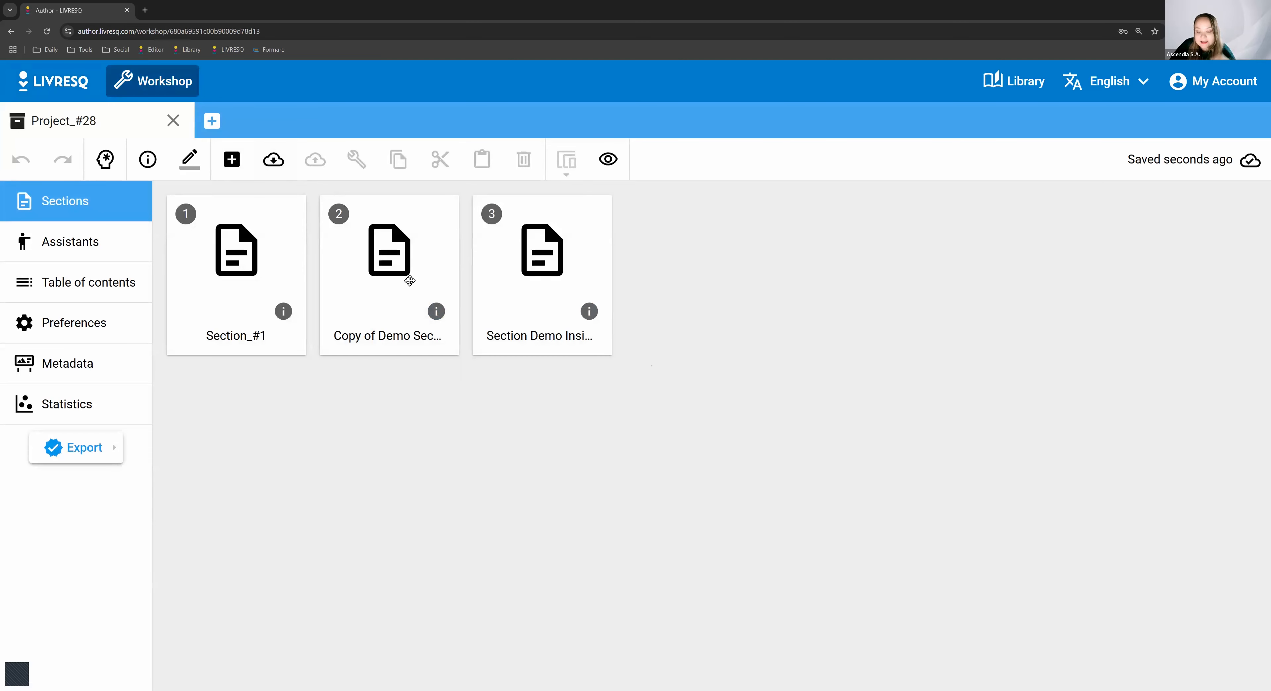
left_click(80, 80)
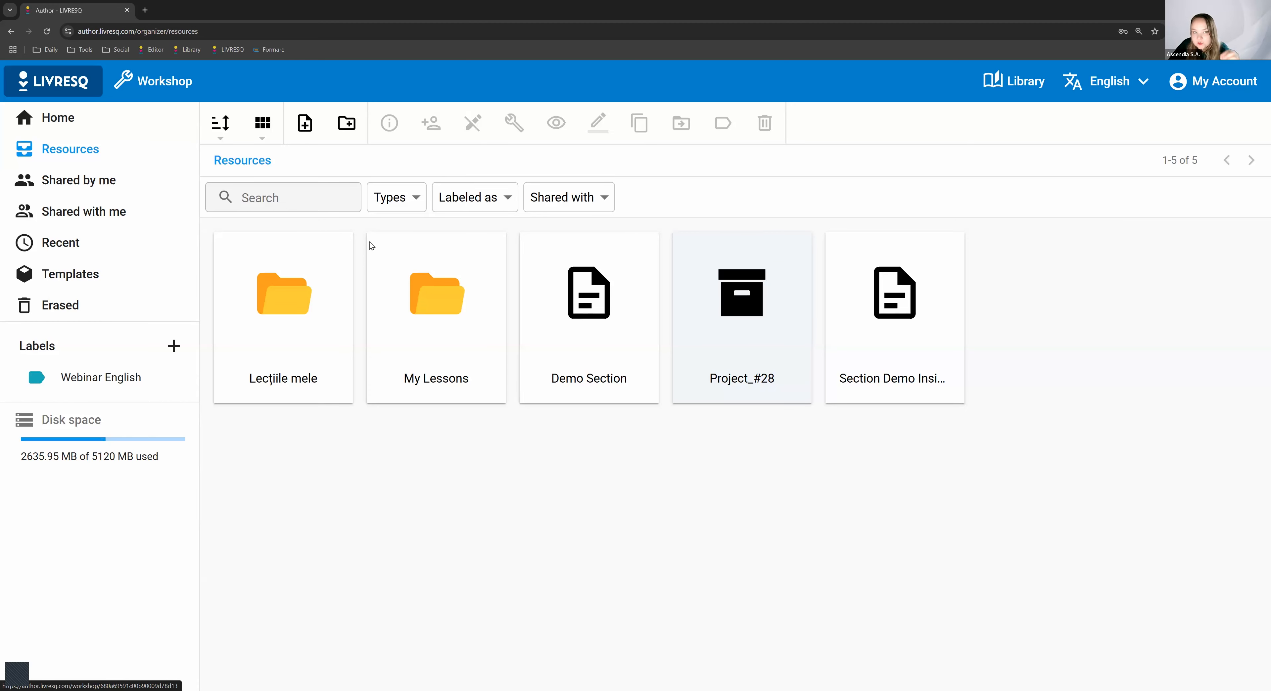
Create a standalone quiz resource in the Resources folder
left_click(304, 127)
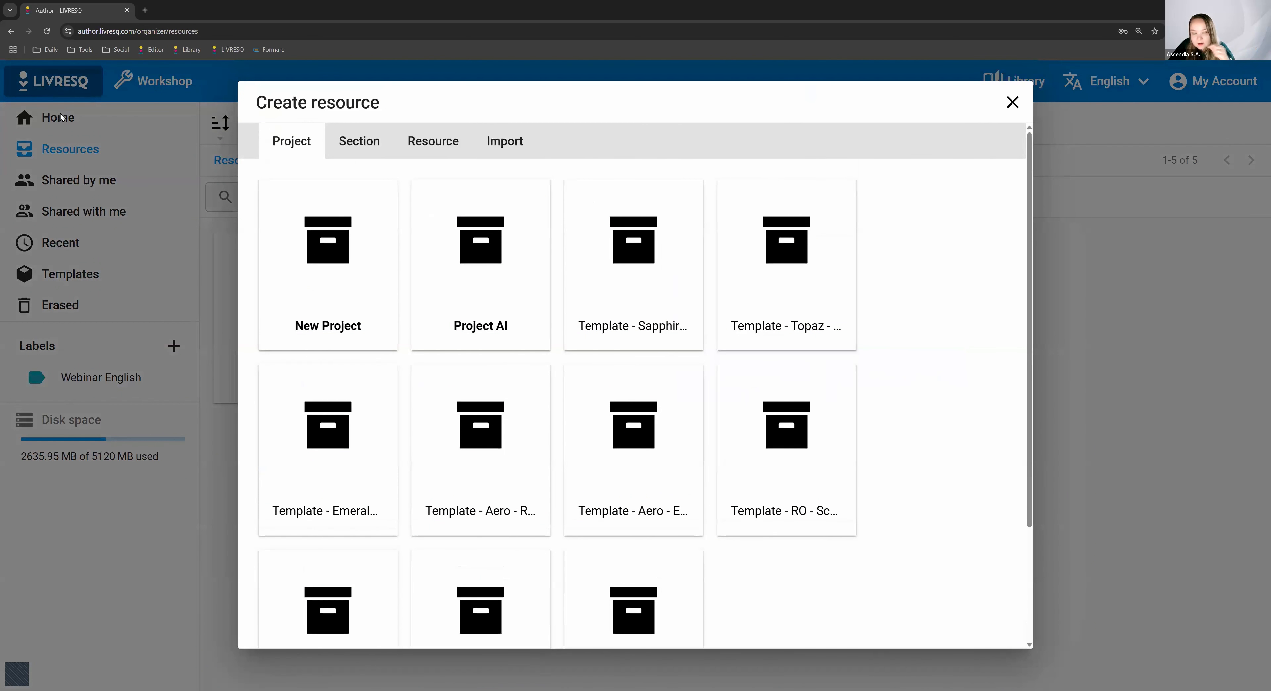
left_click(432, 142)
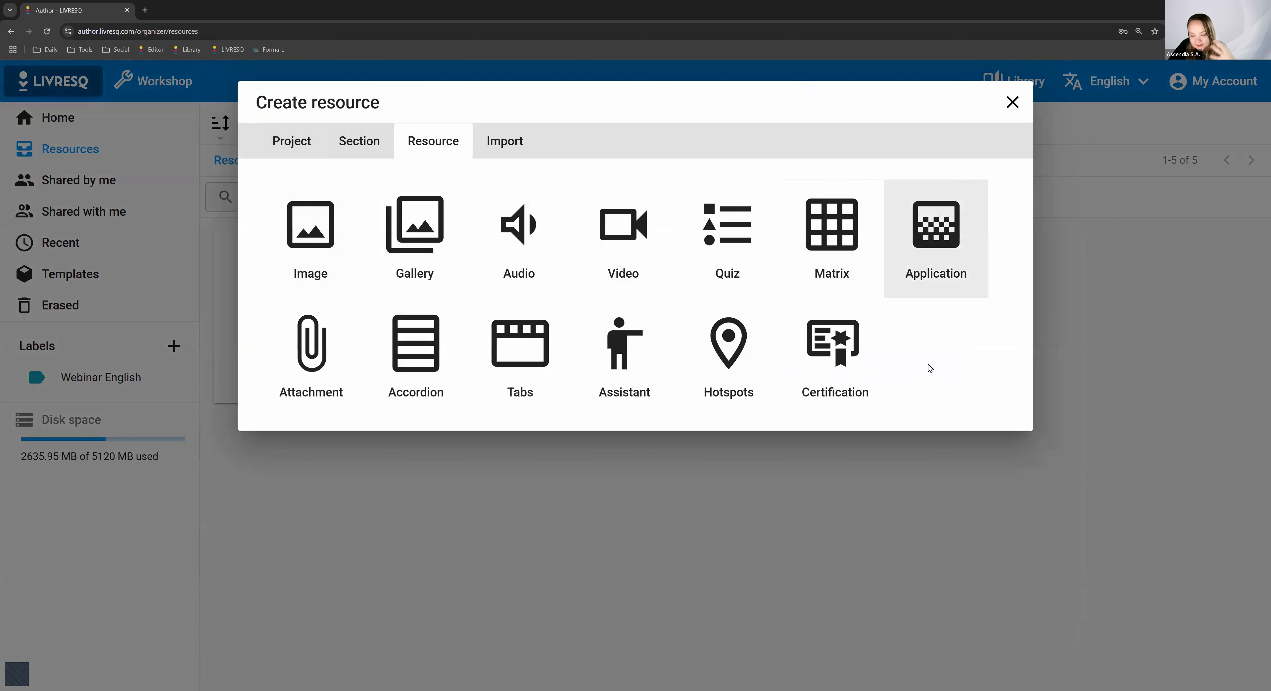
left_click(727, 245)
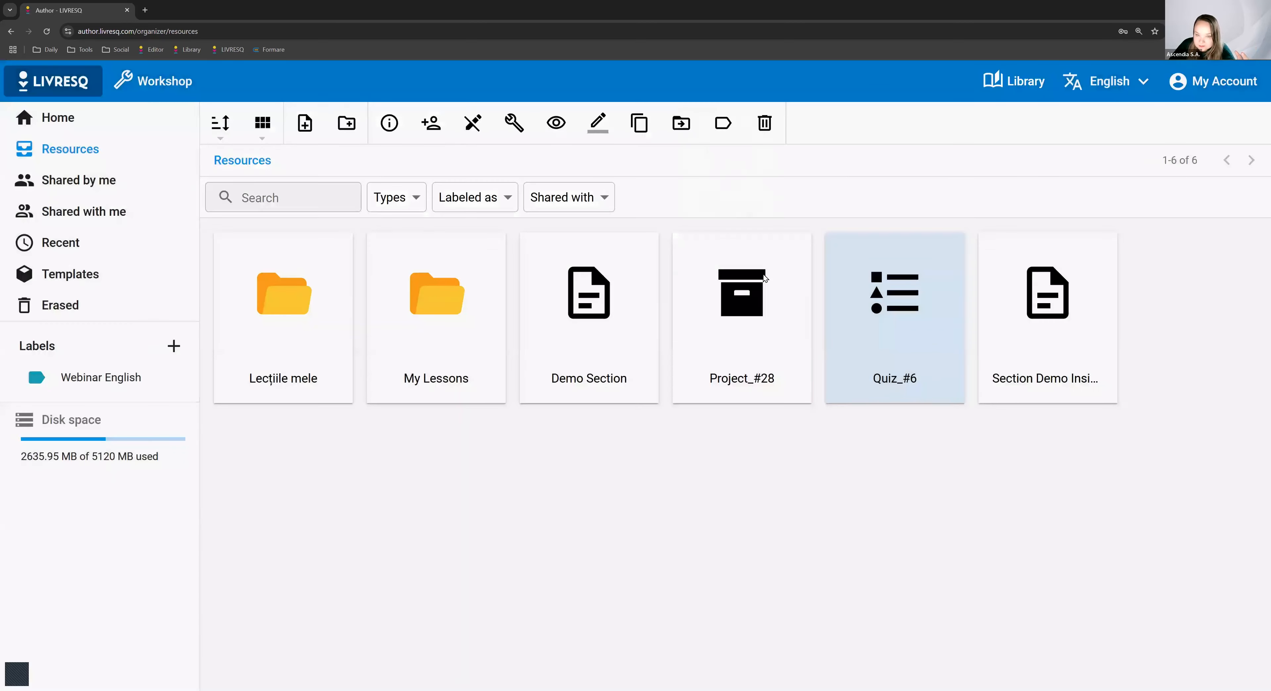
Open the new quiz in the workshop and view the question types available for its first question
left_click(880, 337)
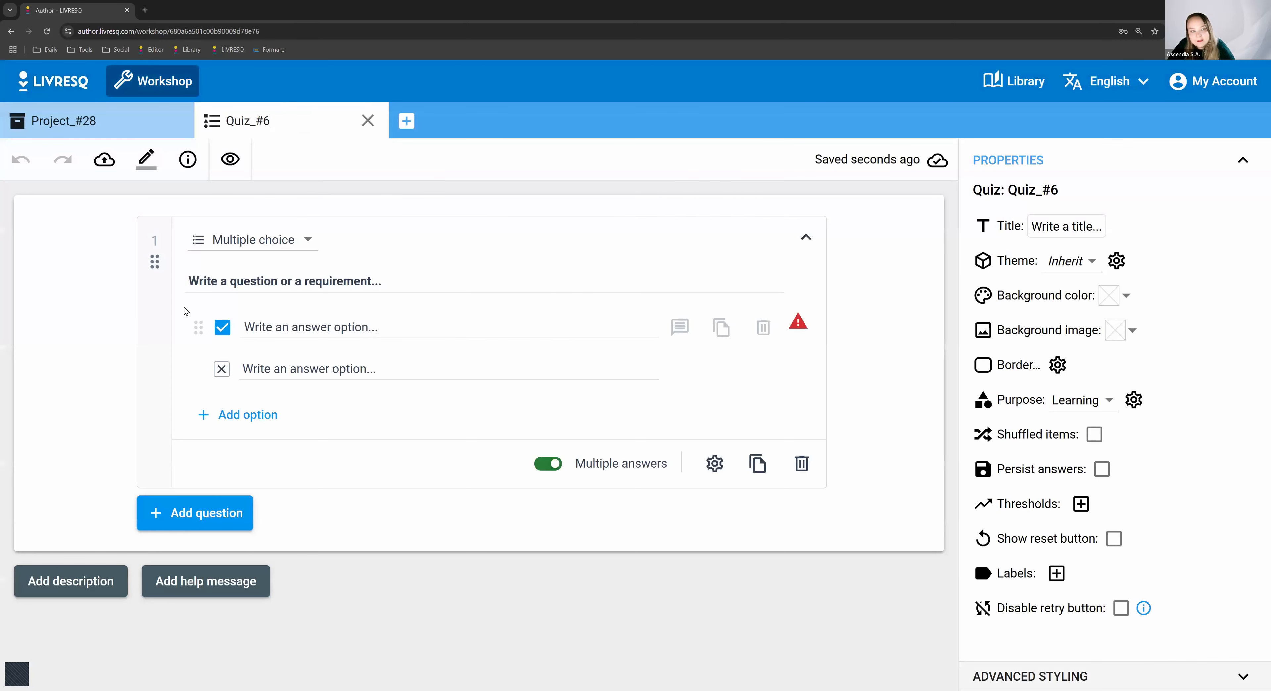
left_click(269, 241)
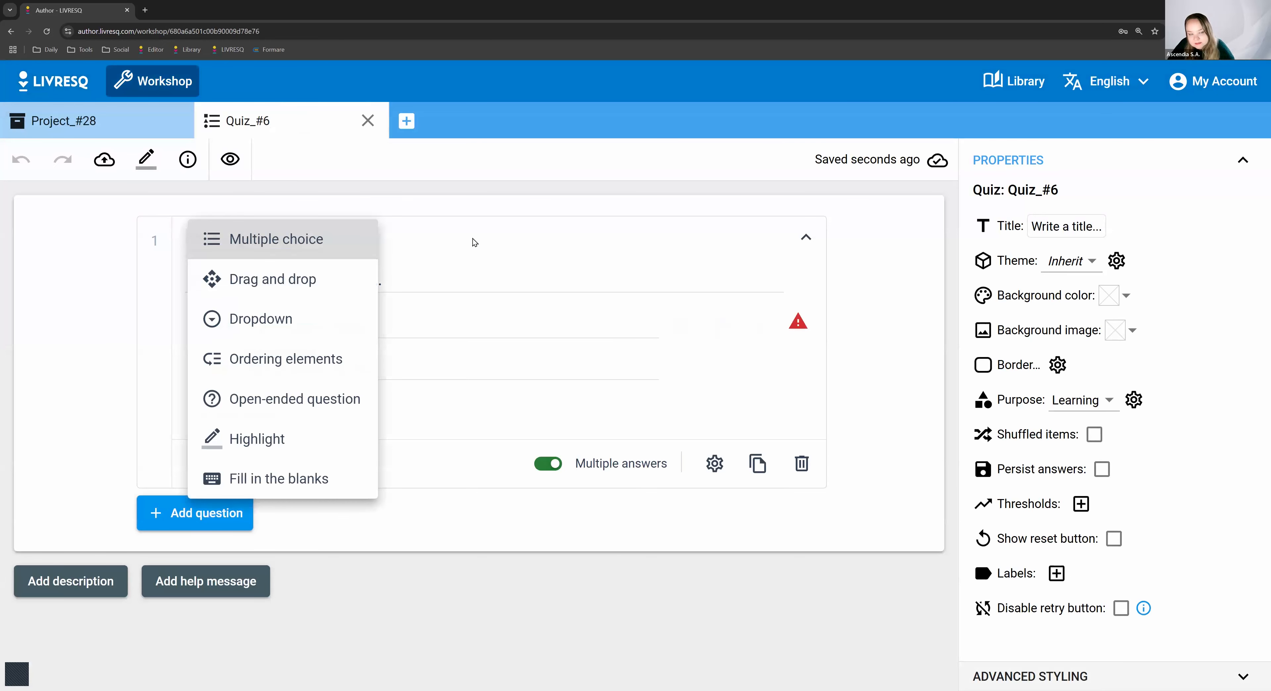
left_click(537, 331)
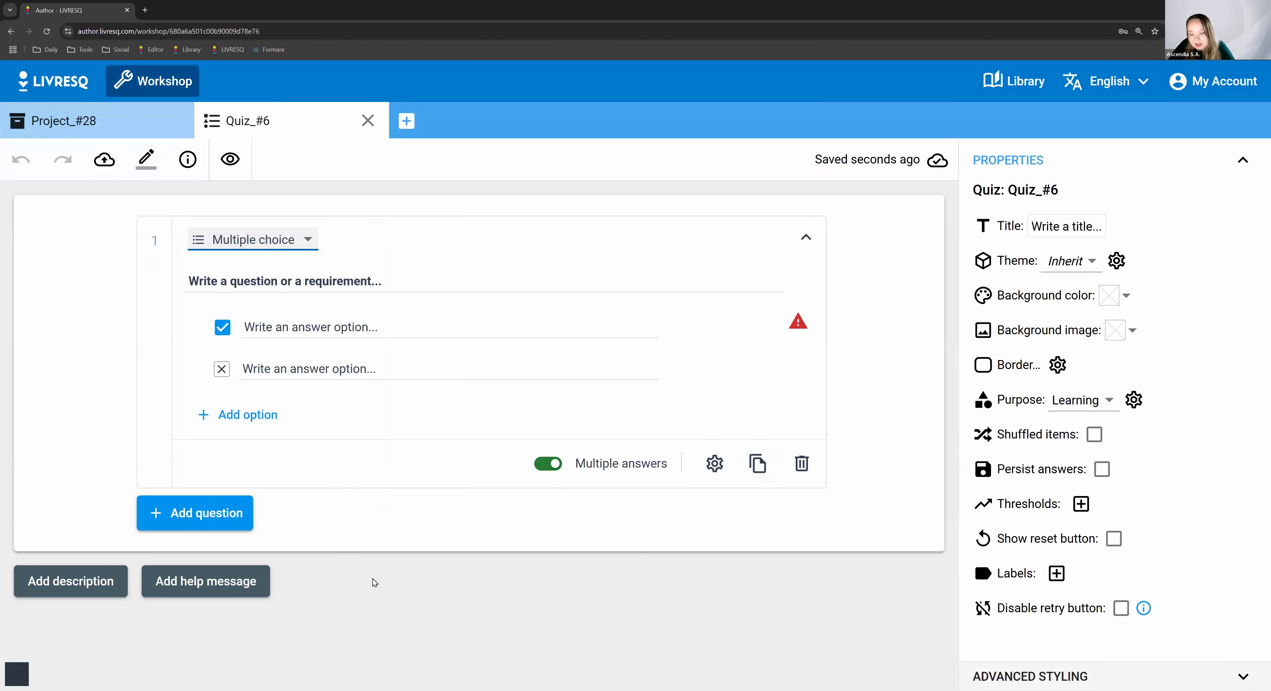
Rename the quiz as "Feedback Quiz" and close both the quiz and Project_#28
left_click(150, 166)
type("Feedback Quiz")
key("Return")
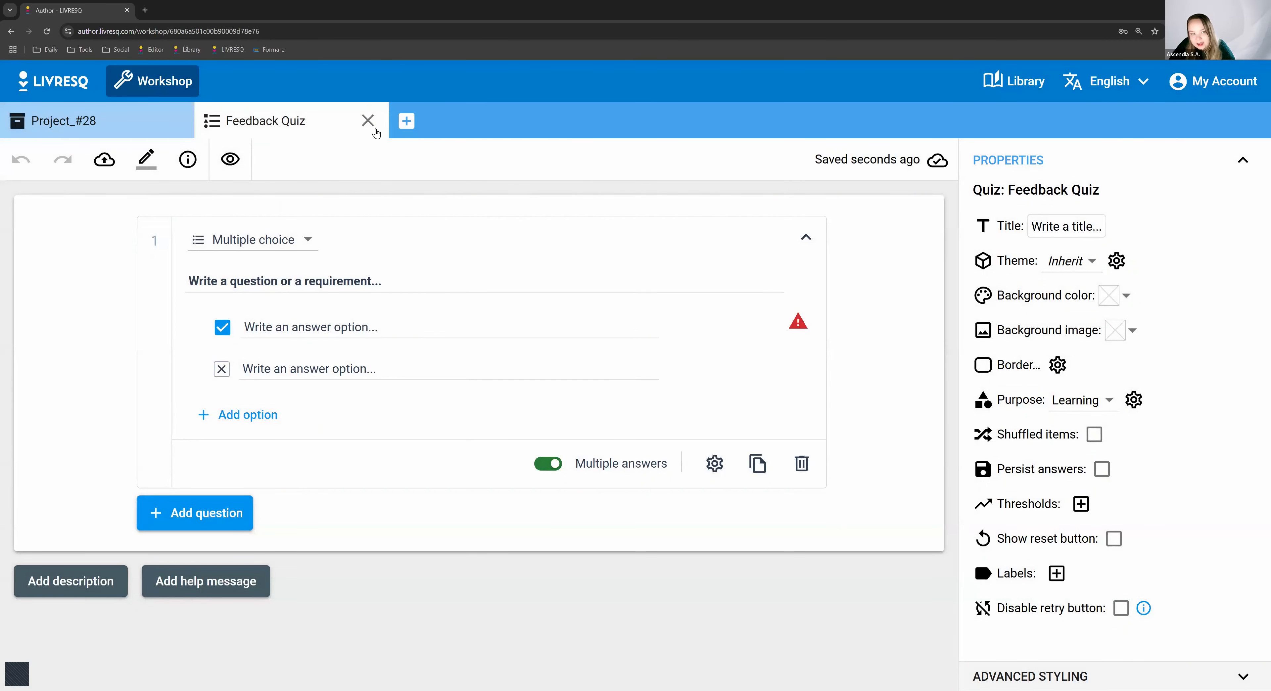
left_click(377, 121)
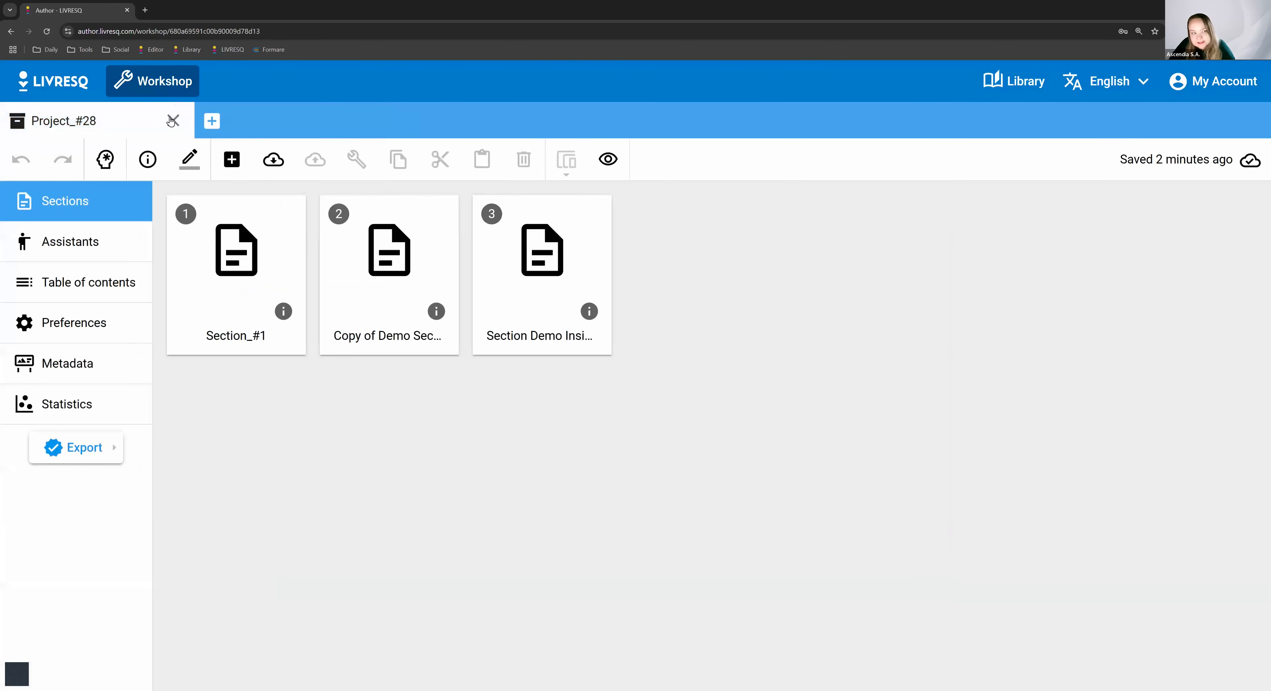
left_click(173, 121)
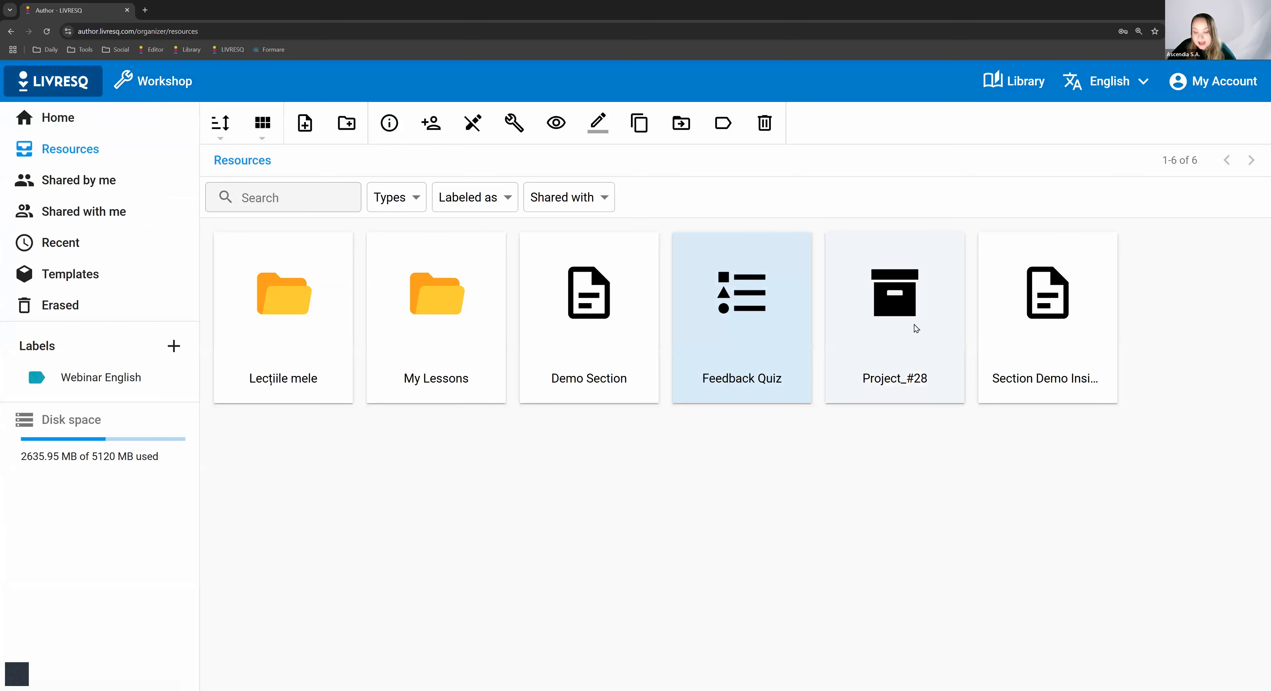
Insert Feedback Quiz from the Organizer into Section_#1 of Project_#28 and select the inserted quiz
double_click(887, 307)
double_click(251, 230)
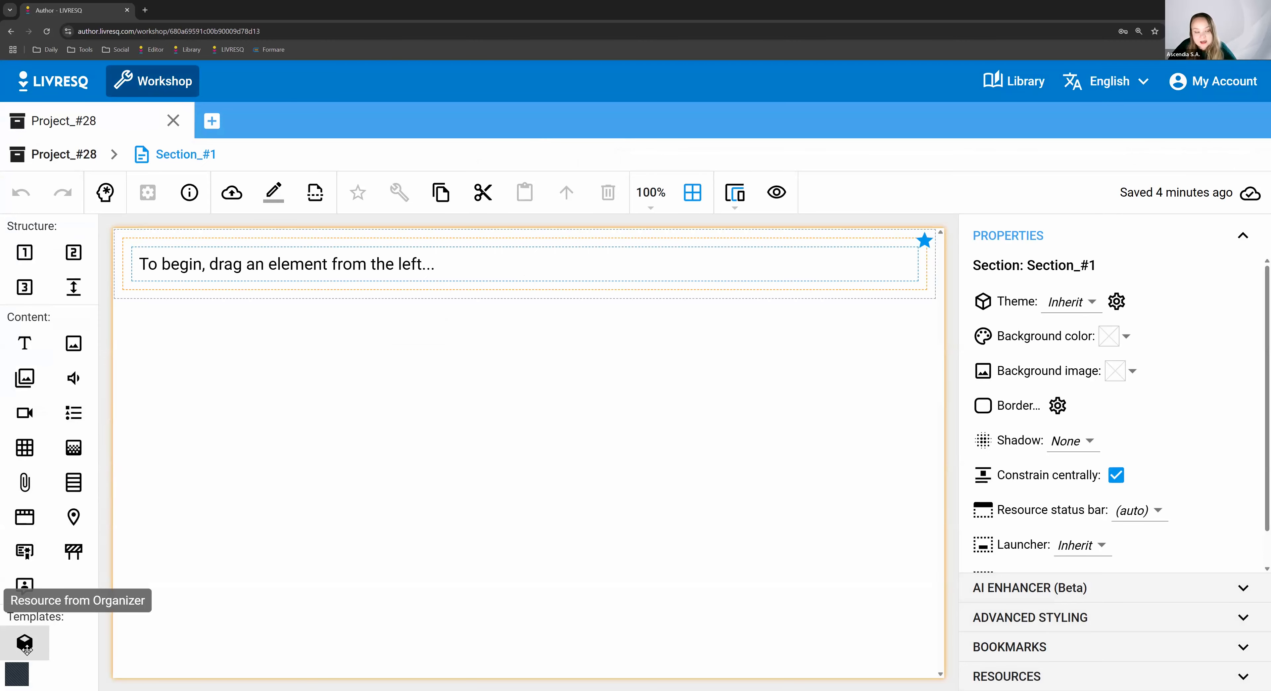
left_click_drag(27, 650, 308, 452)
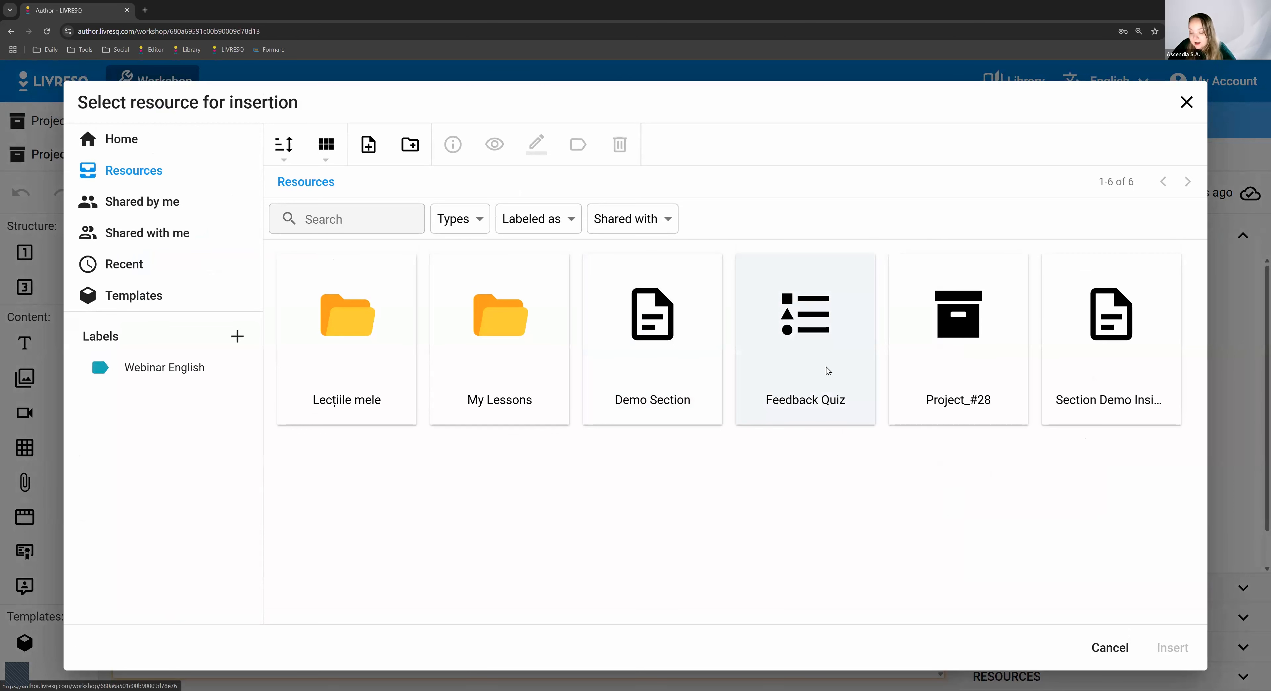
left_click(824, 342)
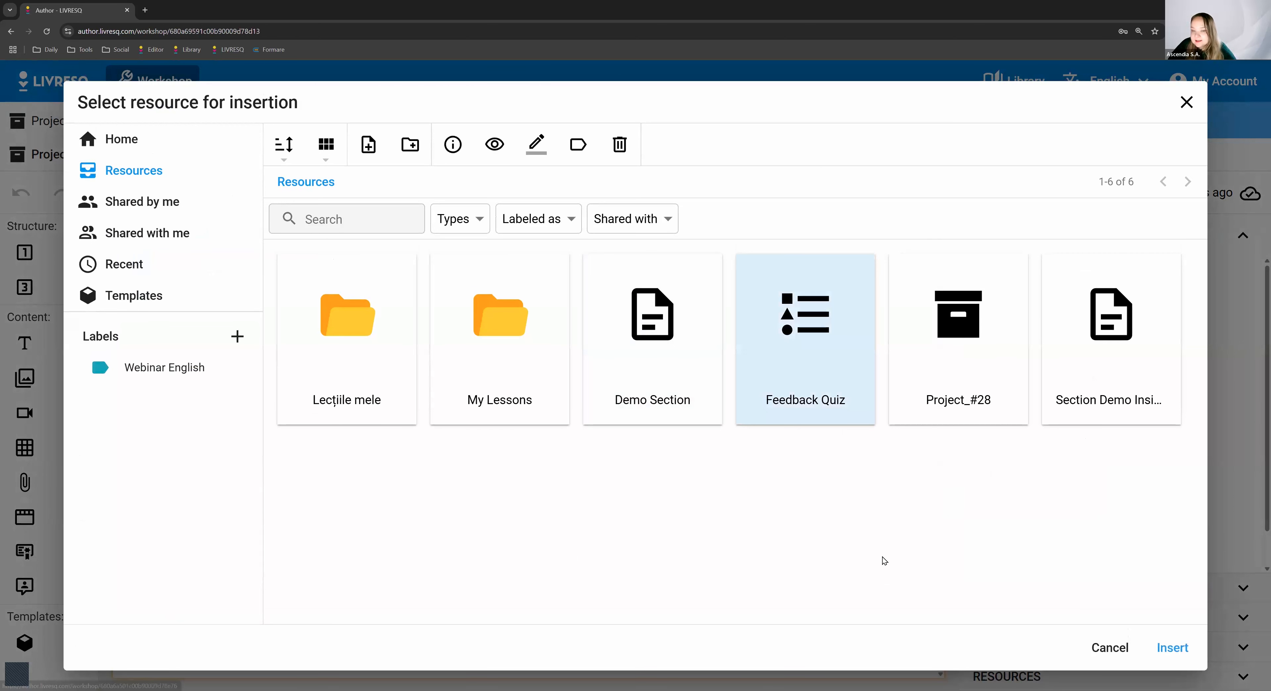
left_click(1189, 648)
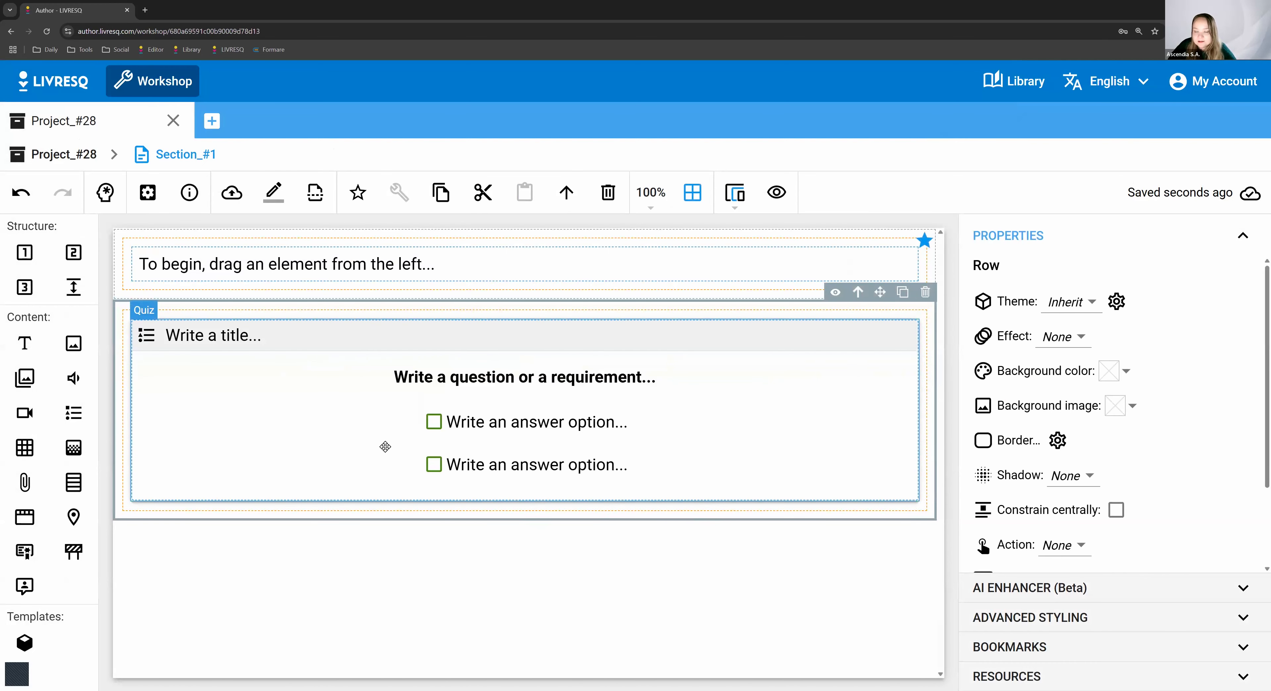
left_click(519, 397)
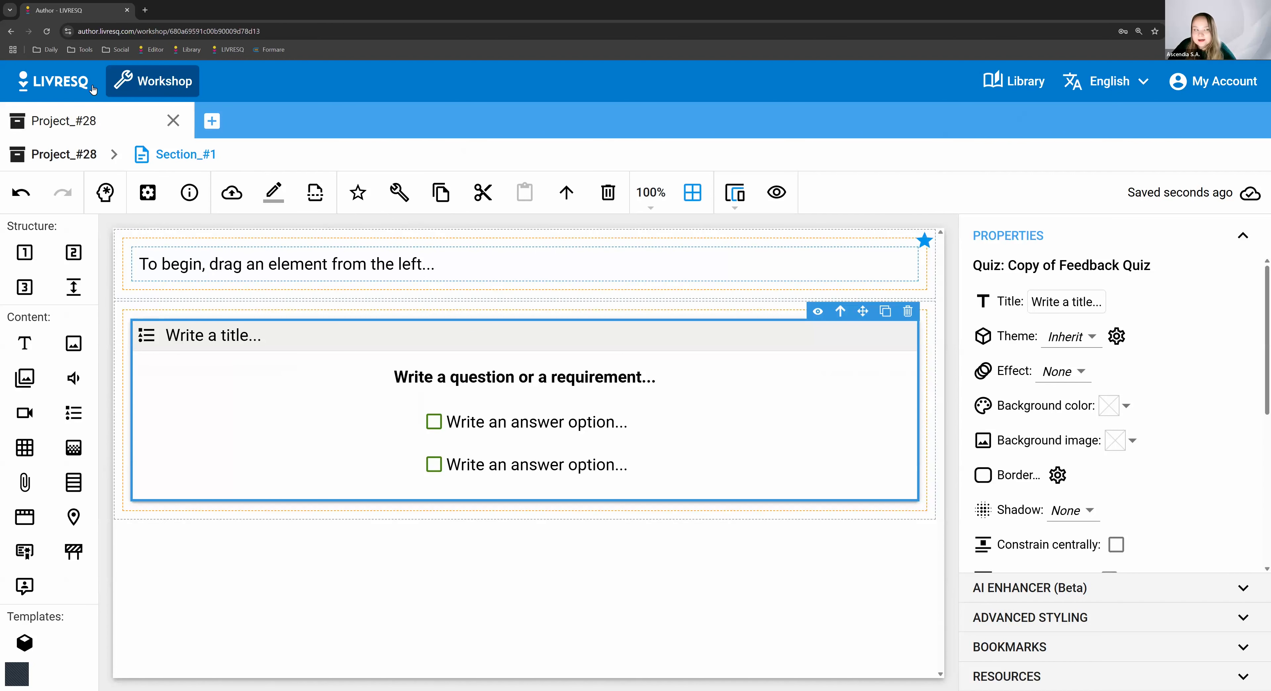
Compare the quiz embedded in Section_#1 with the standalone Feedback Quiz in the Resources folder
left_click(64, 83)
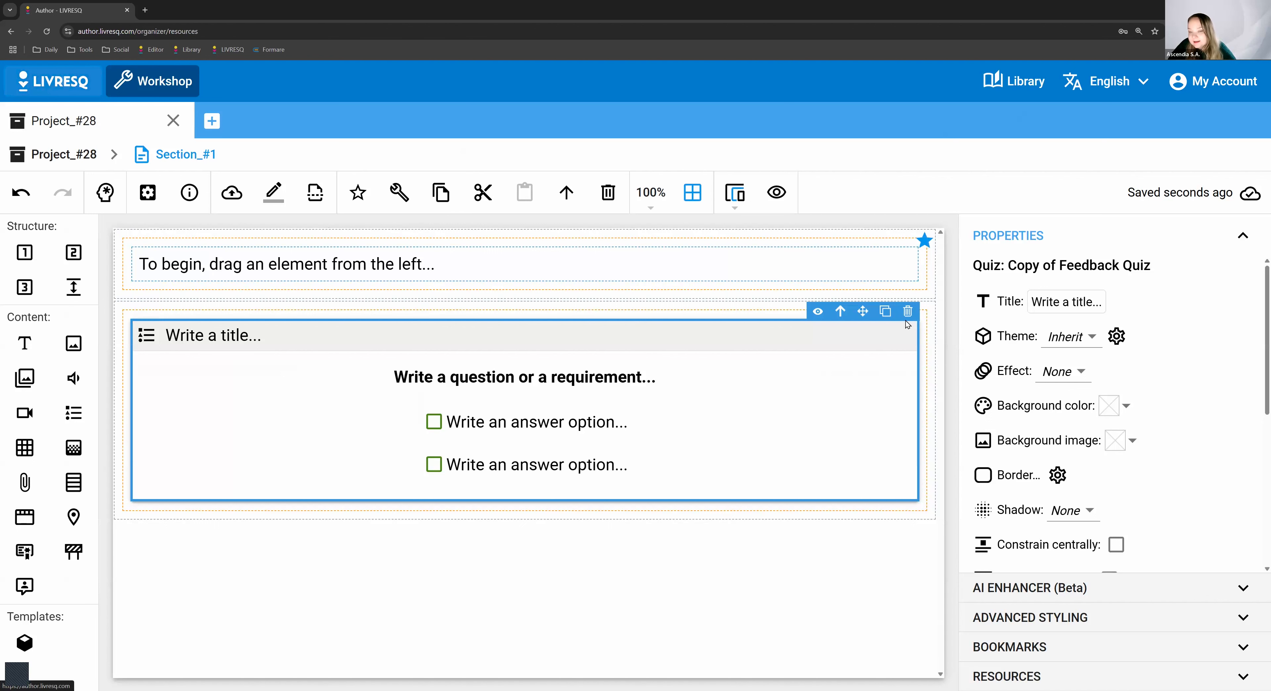
double_click(874, 320)
double_click(213, 269)
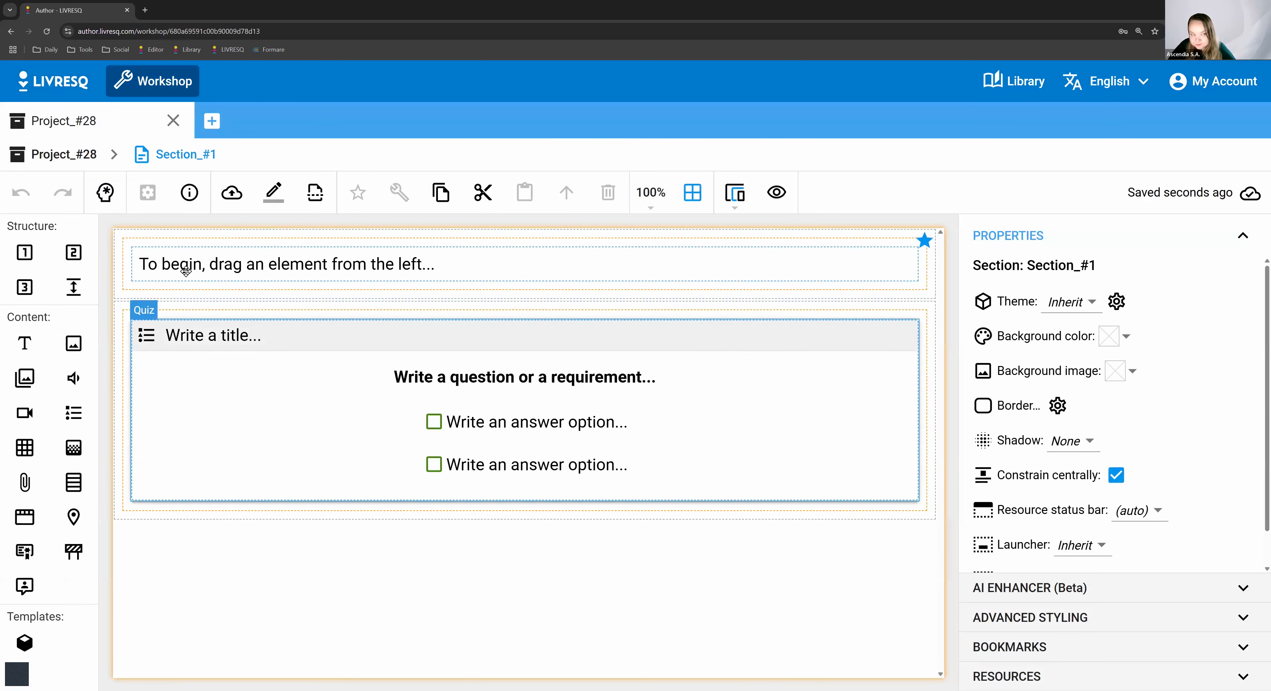
left_click(69, 85)
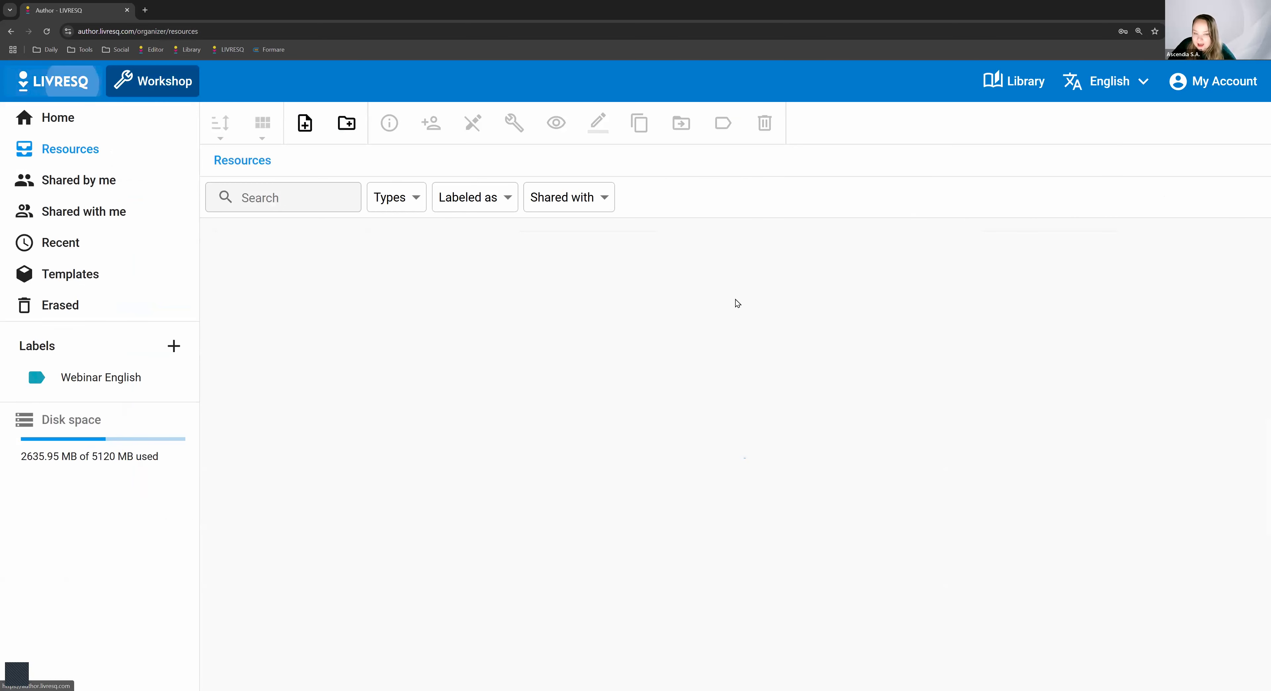
left_click(752, 337)
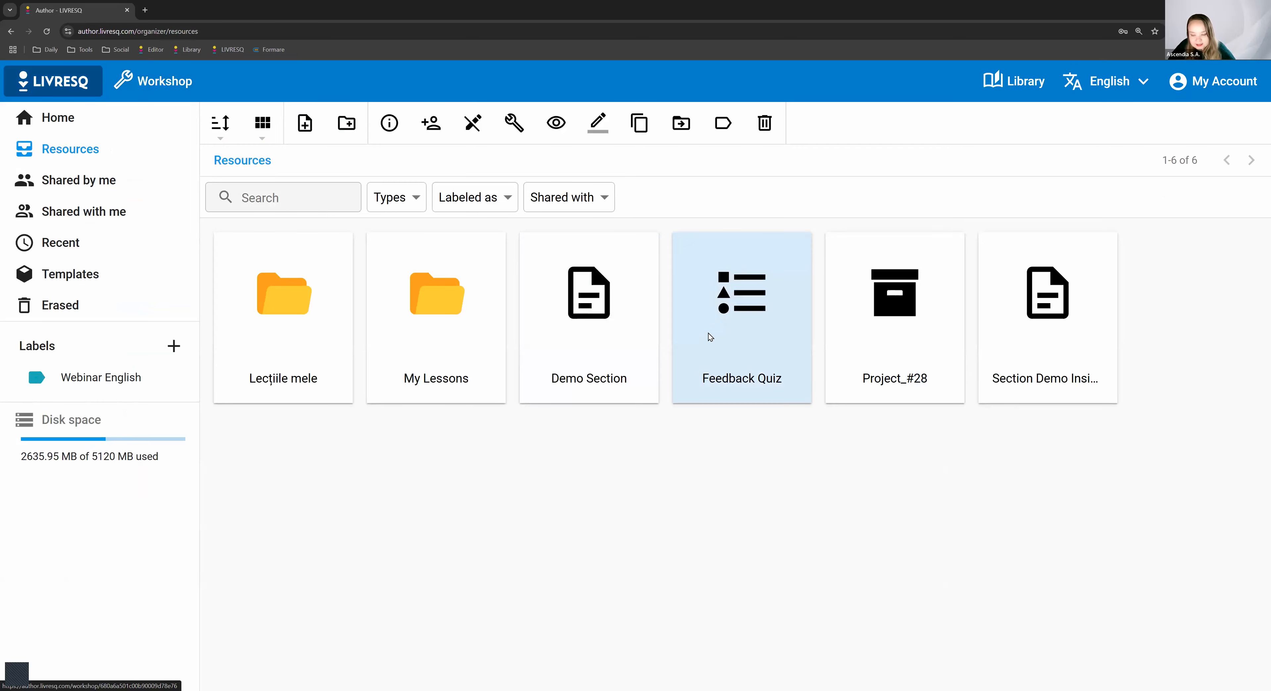
double_click(723, 339)
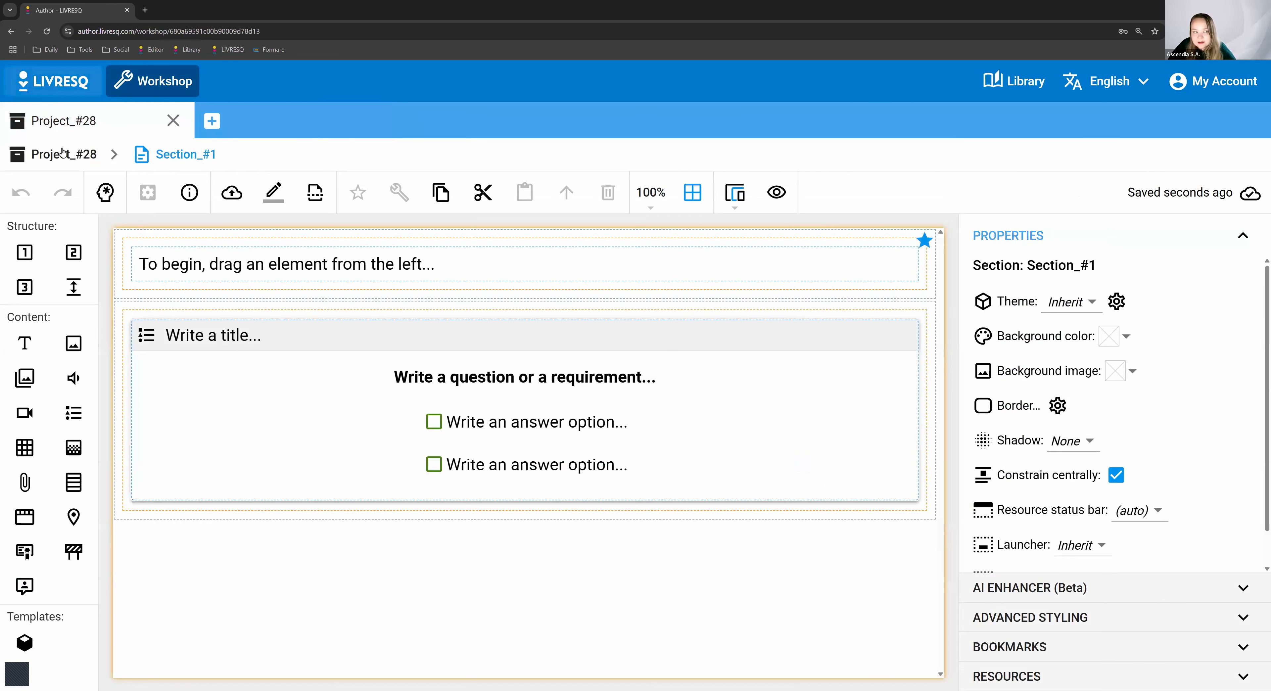
left_click(66, 85)
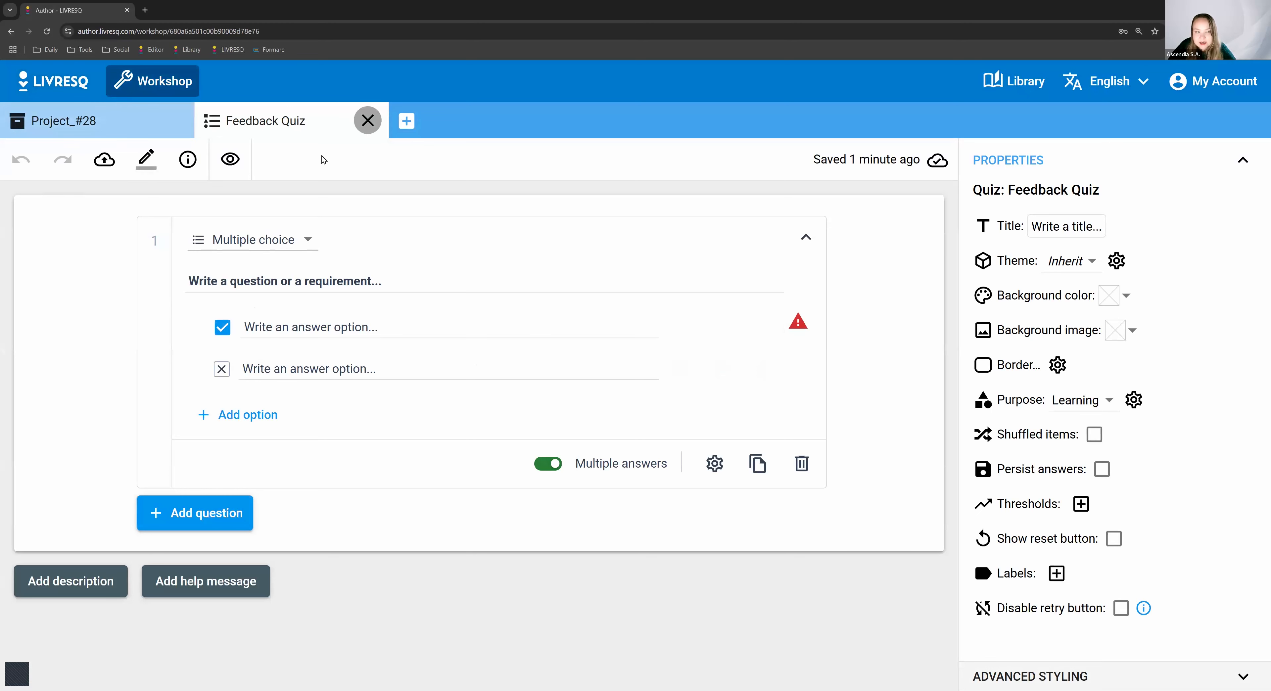
left_click(368, 120)
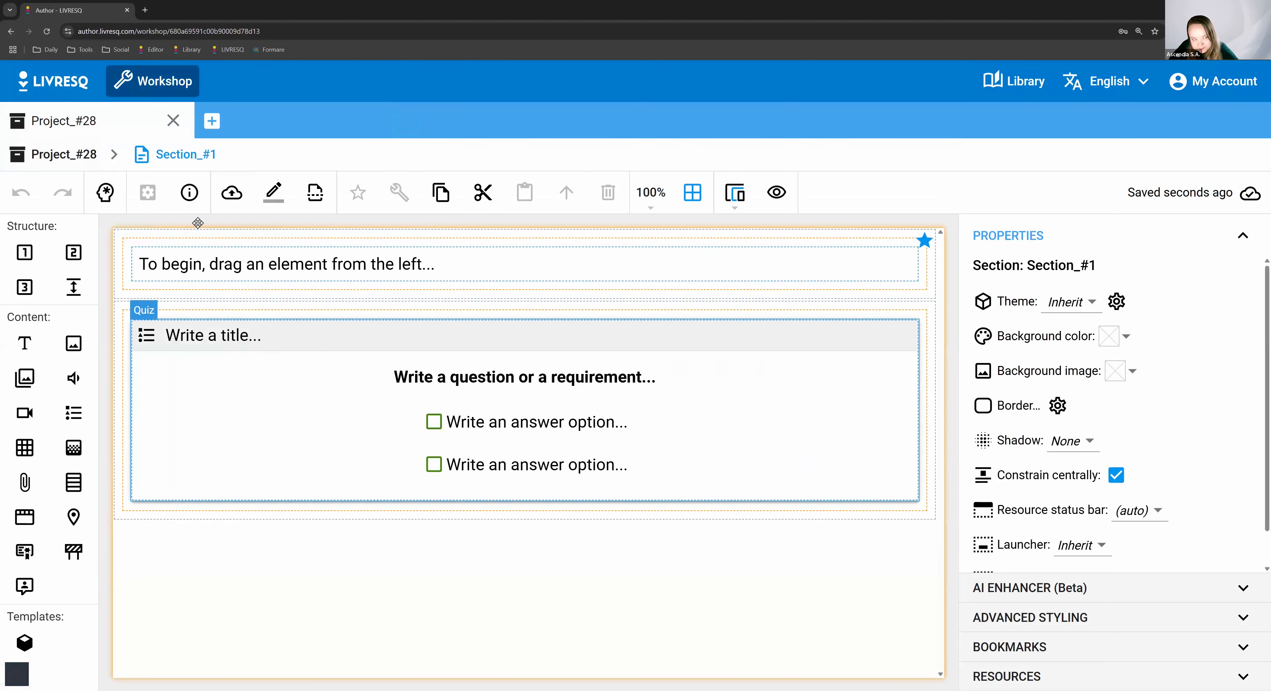
Review the section list of Project_#28 against the Organizer's resources and view the content of Copy of Demo Section
left_click(60, 157)
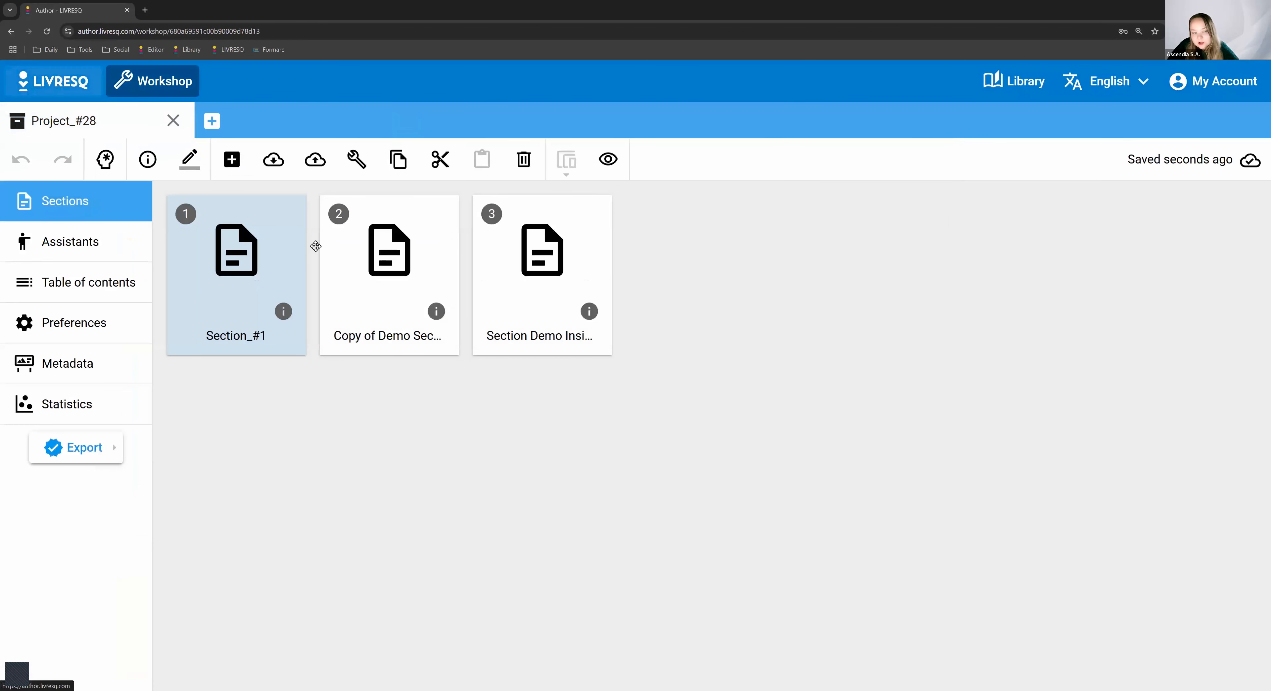
left_click(48, 90)
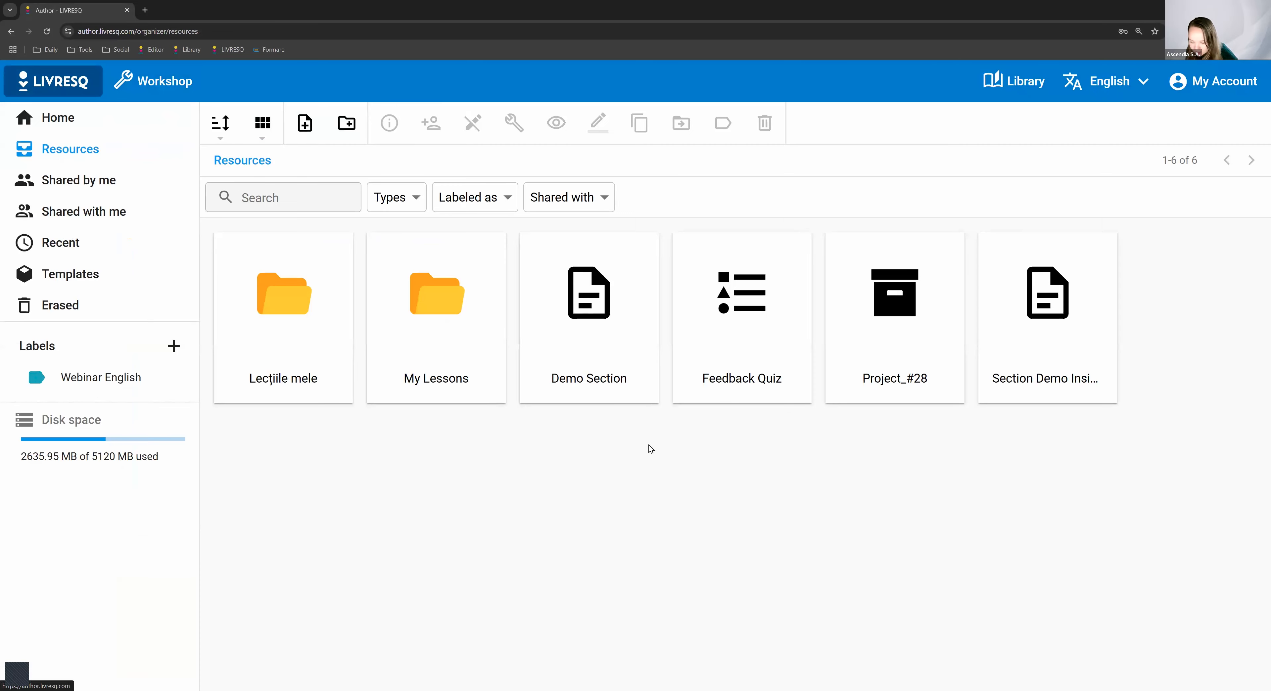
double_click(899, 312)
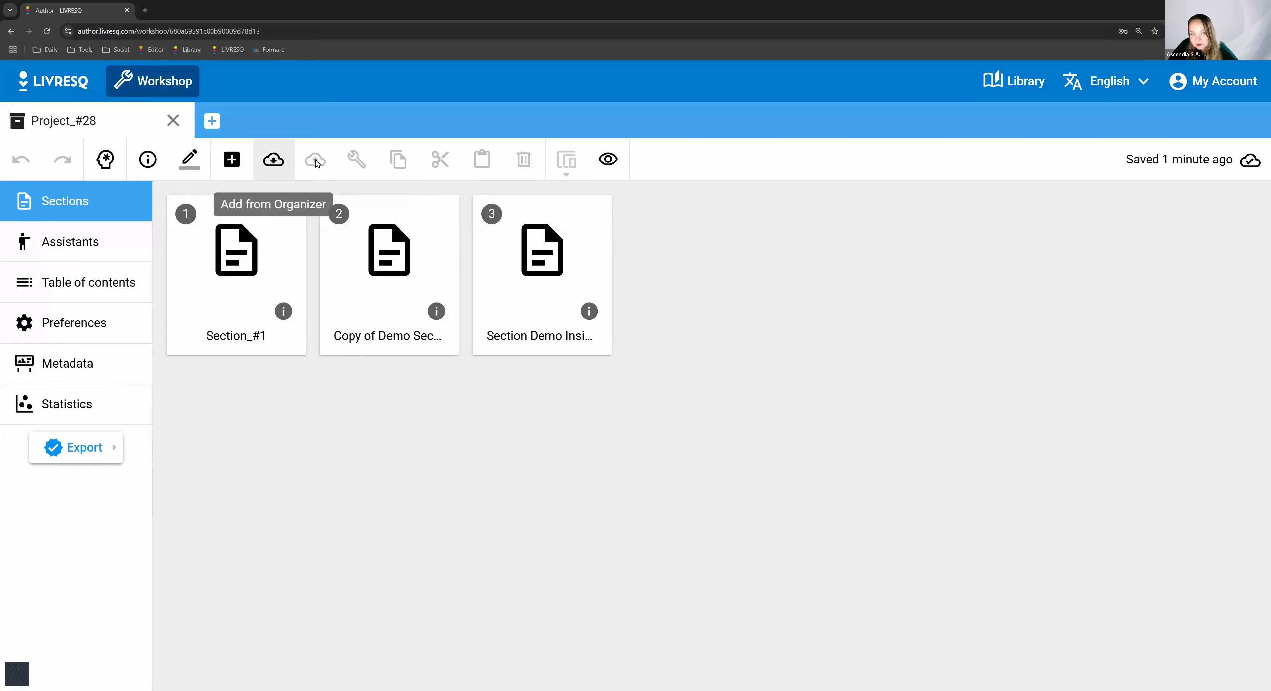
left_click(356, 236)
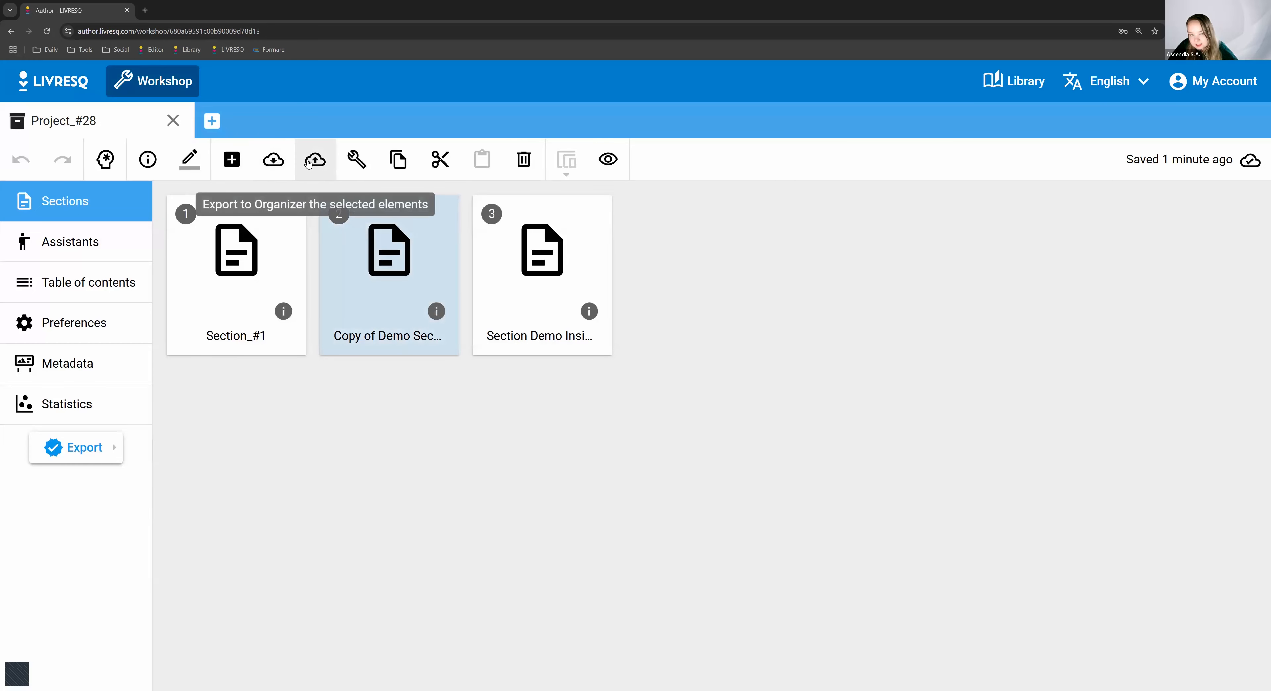
double_click(370, 319)
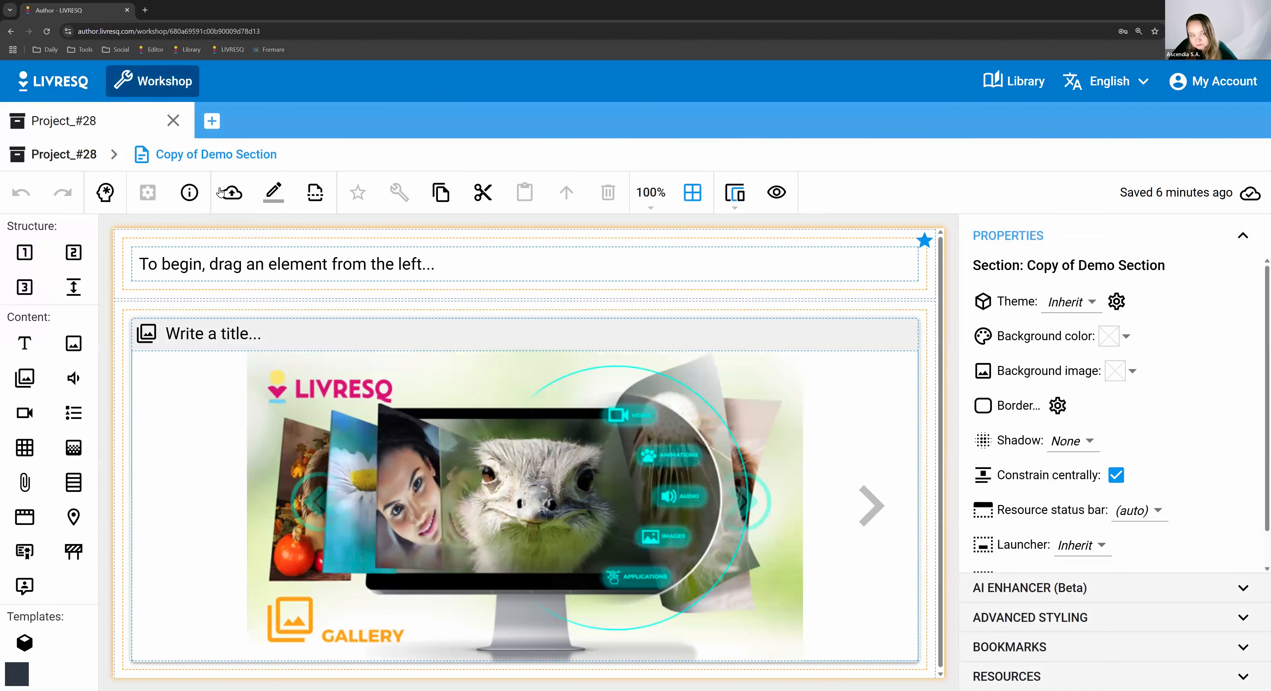
left_click(80, 151)
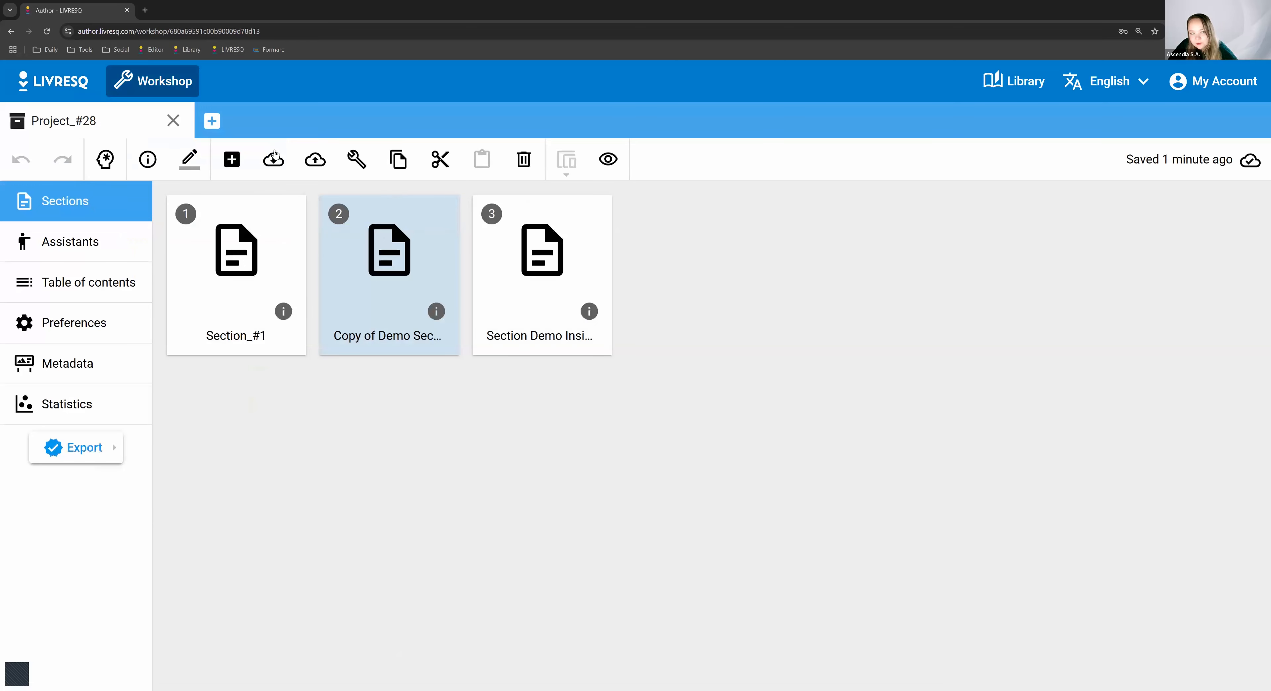
left_click(641, 238)
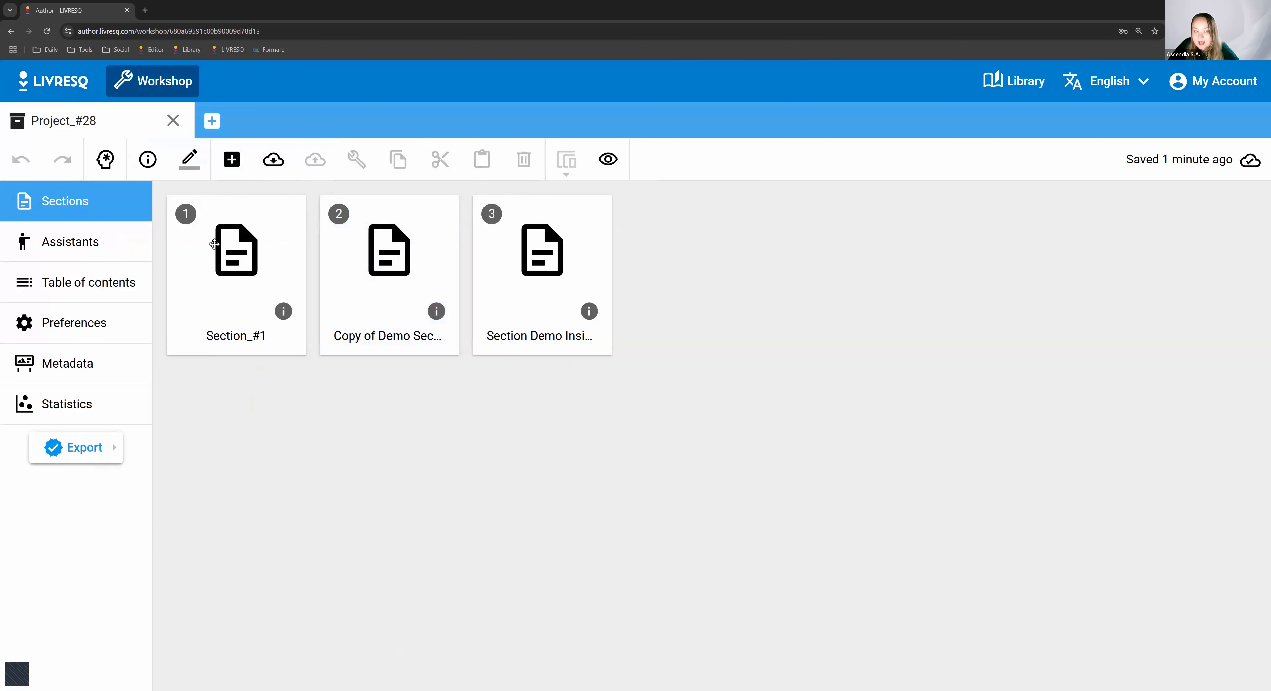
Examine Section_#1 and its embedded Copy of Feedback Quiz, including the quiz's Organizer export option
double_click(277, 281)
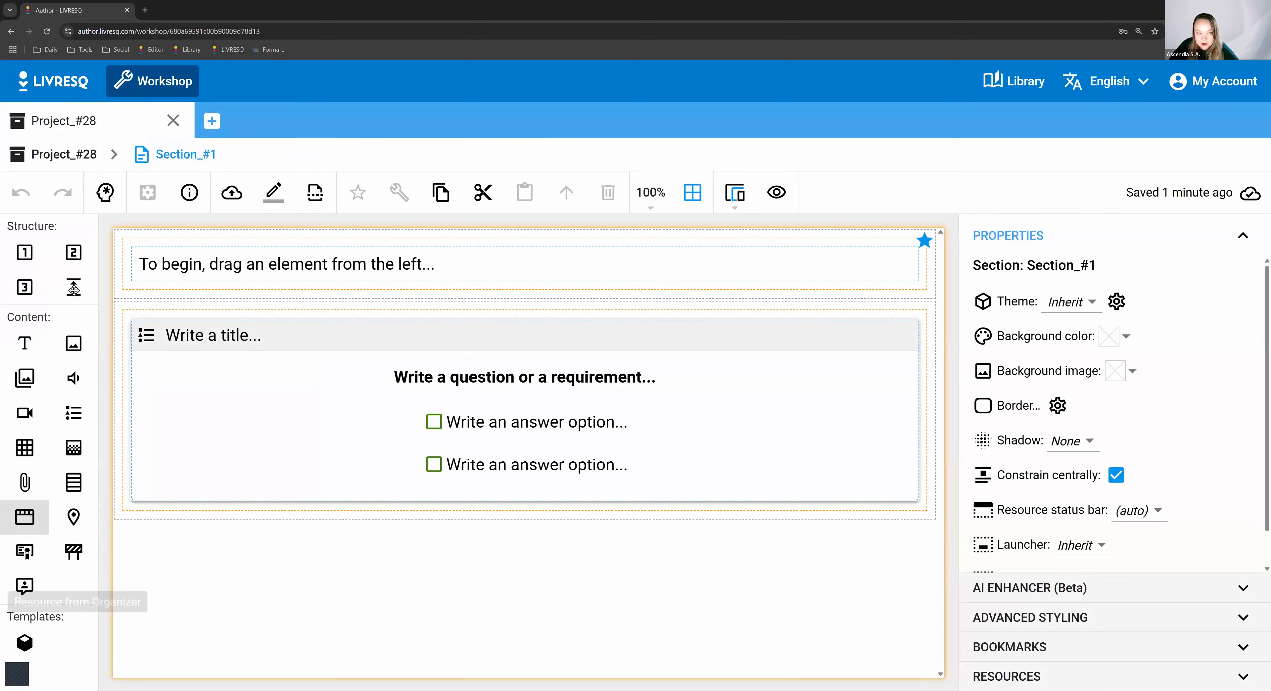
left_click(50, 155)
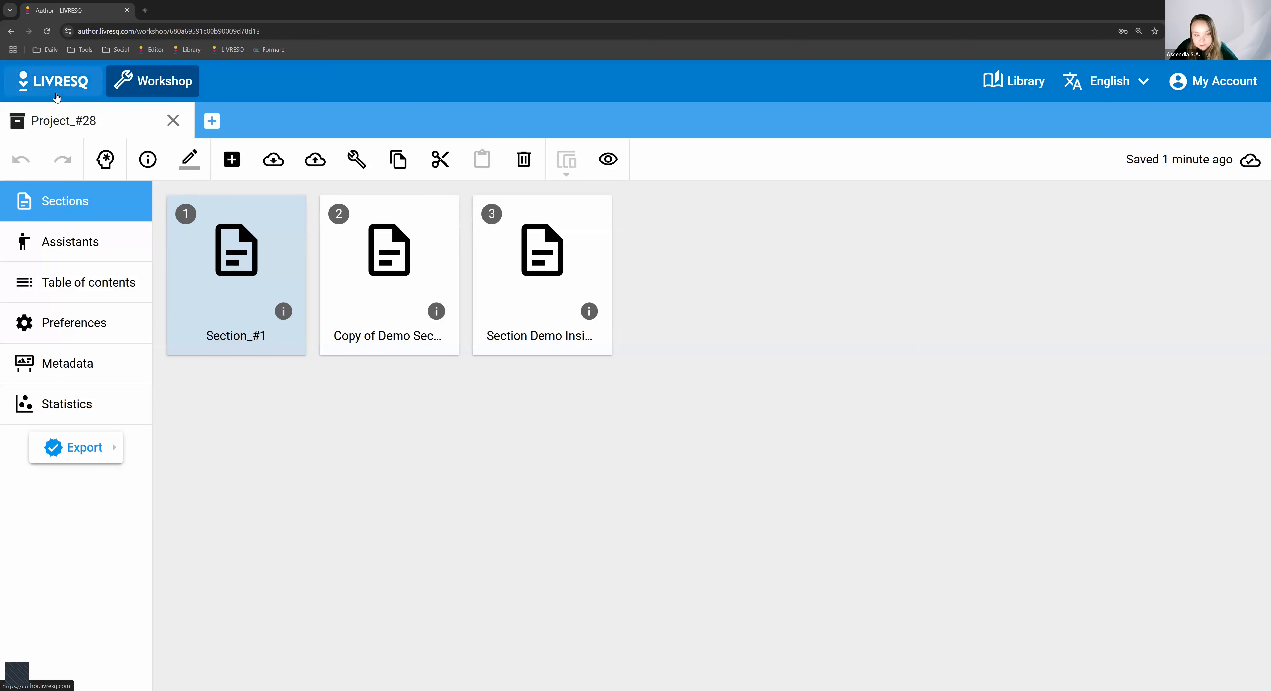
double_click(225, 246)
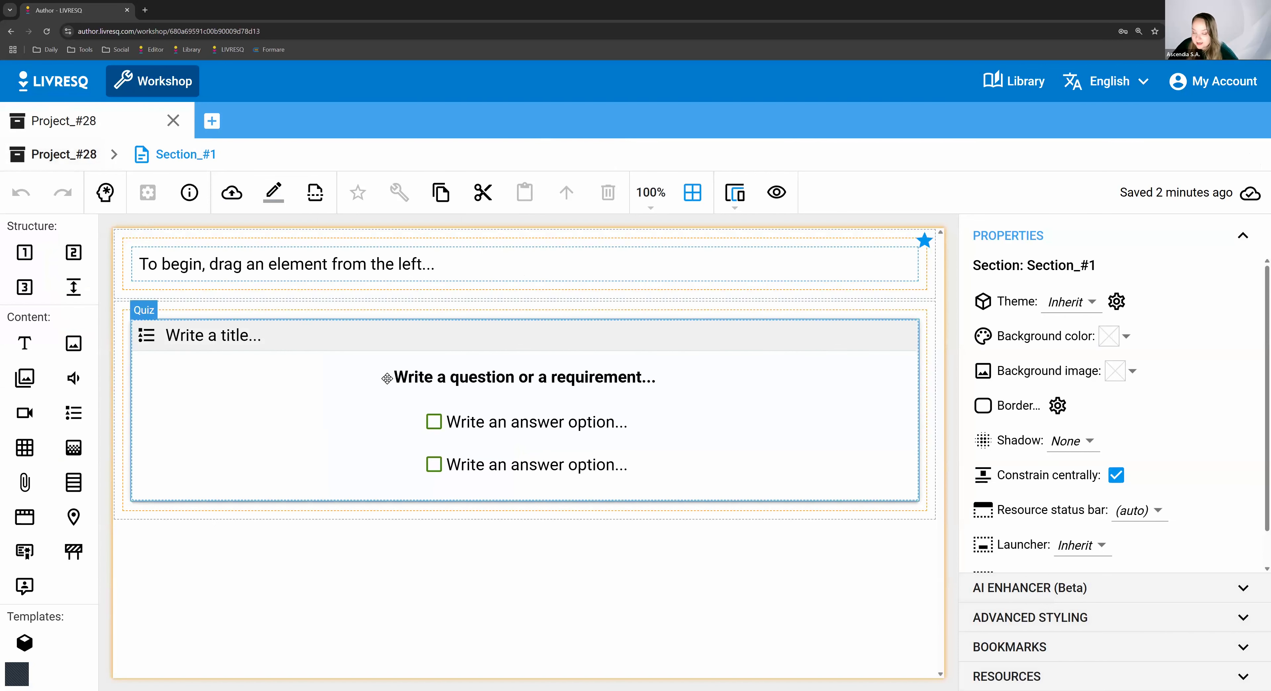
left_click(430, 397)
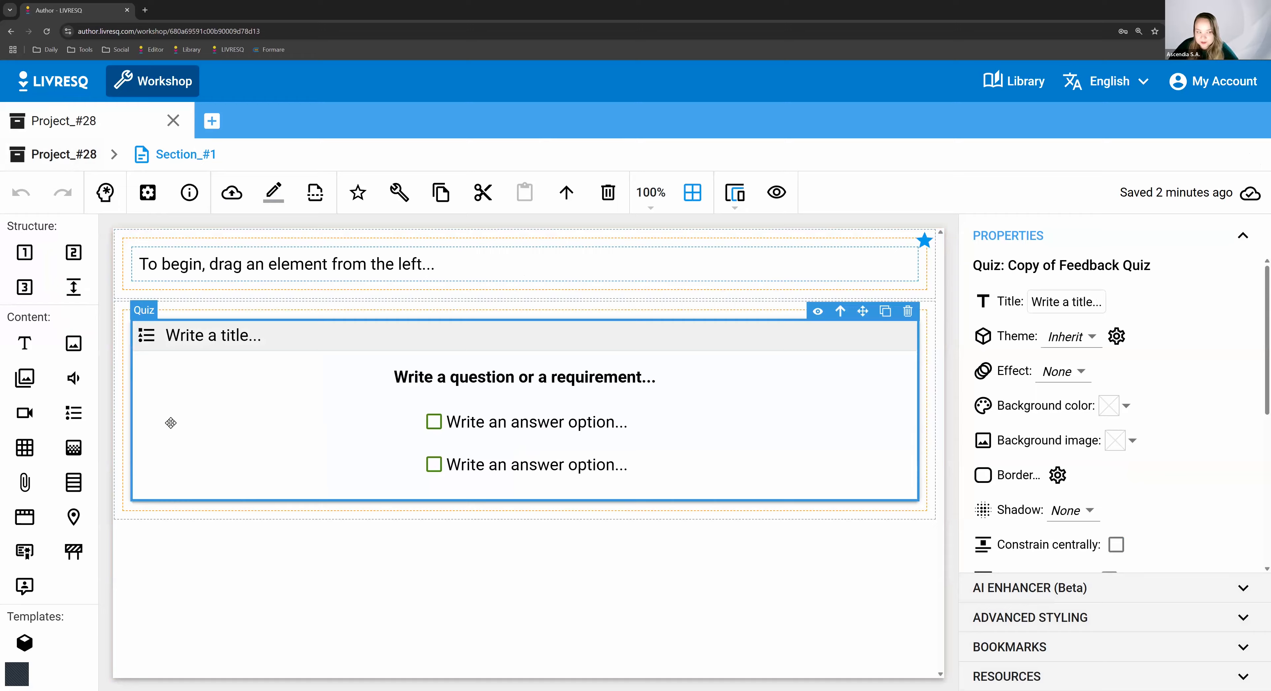
double_click(326, 447)
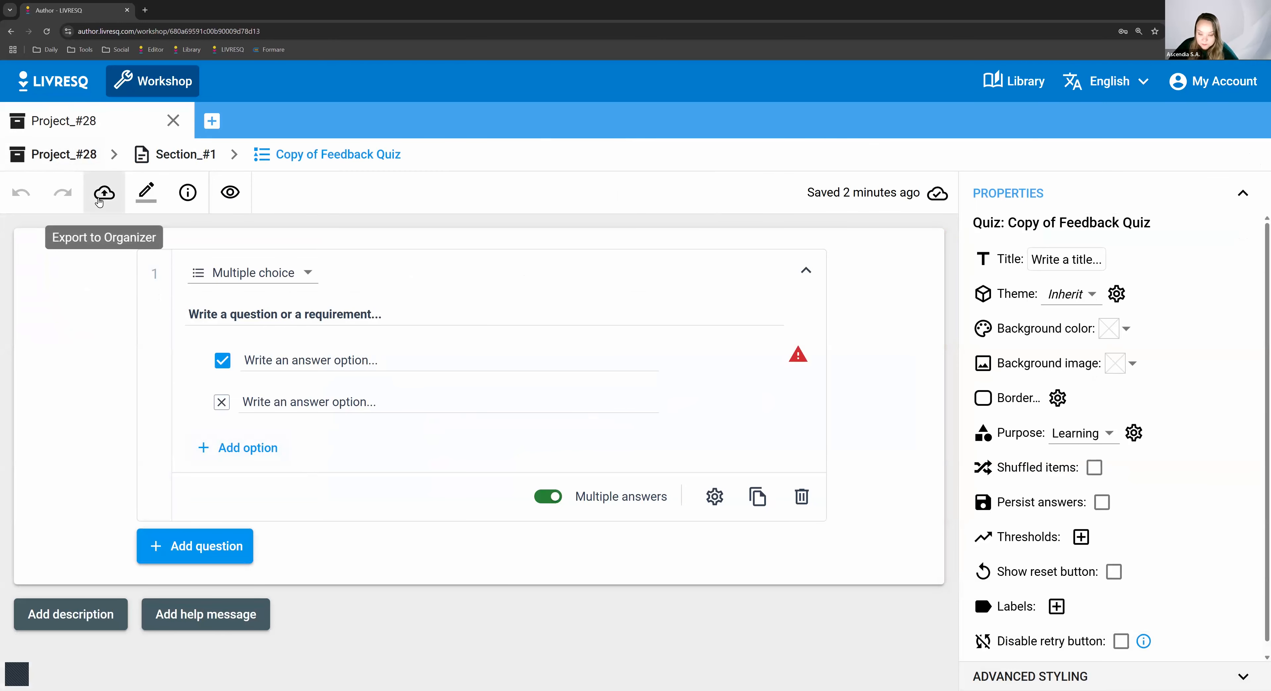
left_click(177, 155)
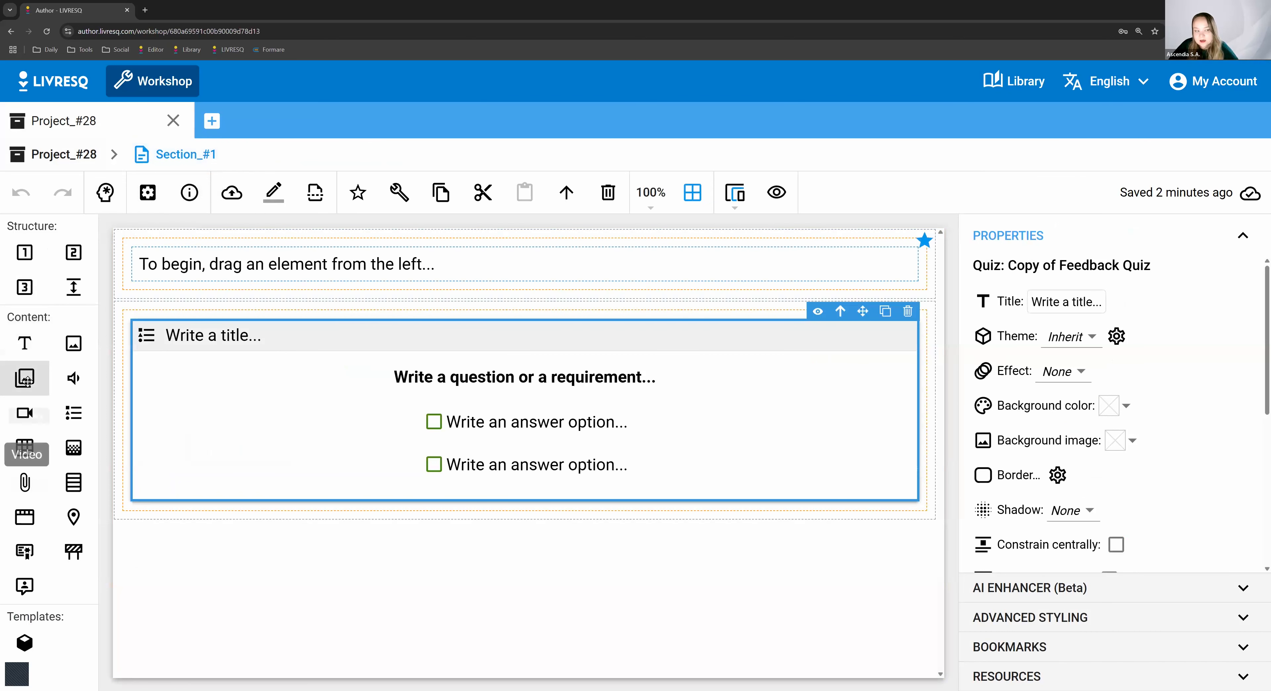
Insert a gallery beside the placeholder text in Section_#1, view it in its editor and return to the section
left_click_drag(29, 387, 720, 269)
left_click(634, 324)
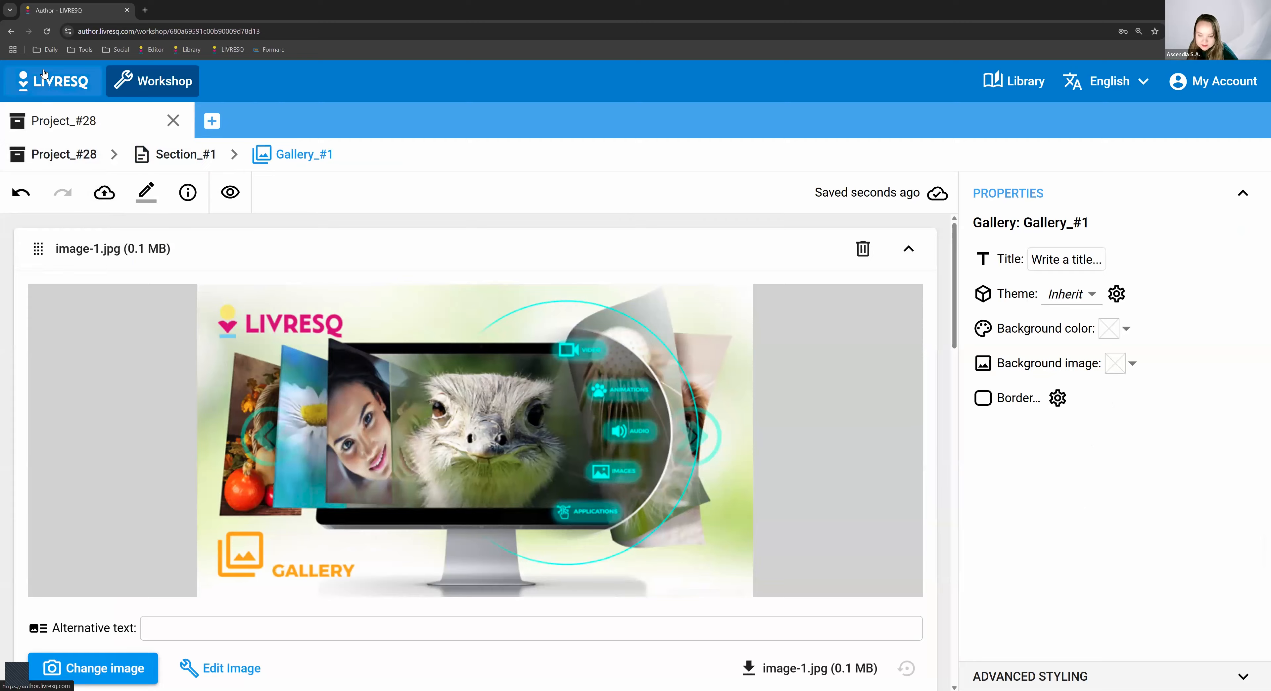
left_click(170, 161)
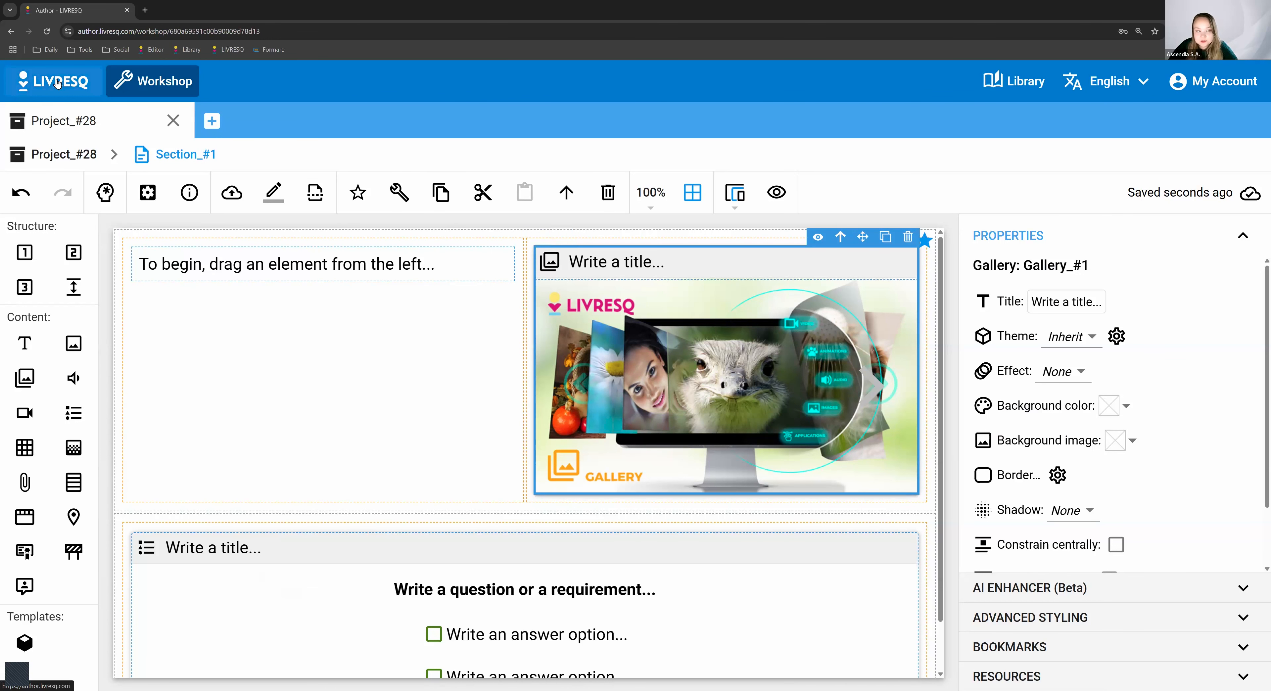
Open LIVRESQ Author in a second browser tab and create a new blank project
left_click(145, 10)
left_click(152, 49)
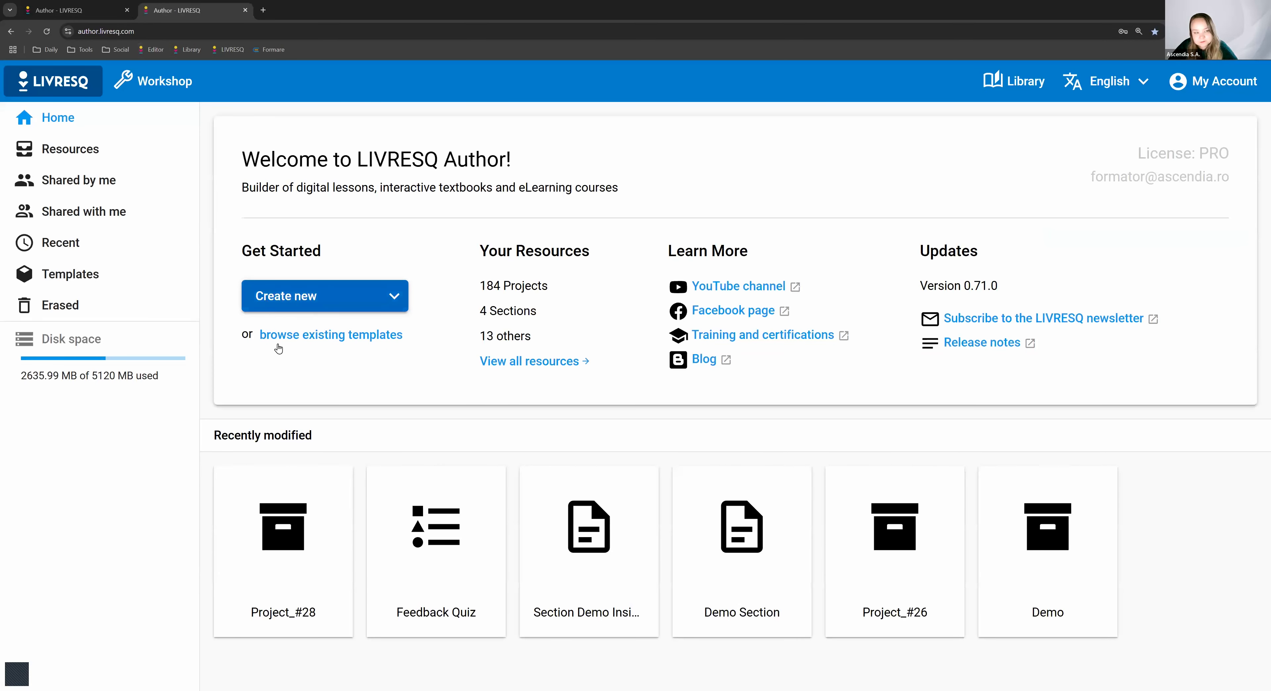
left_click(362, 305)
left_click(363, 327)
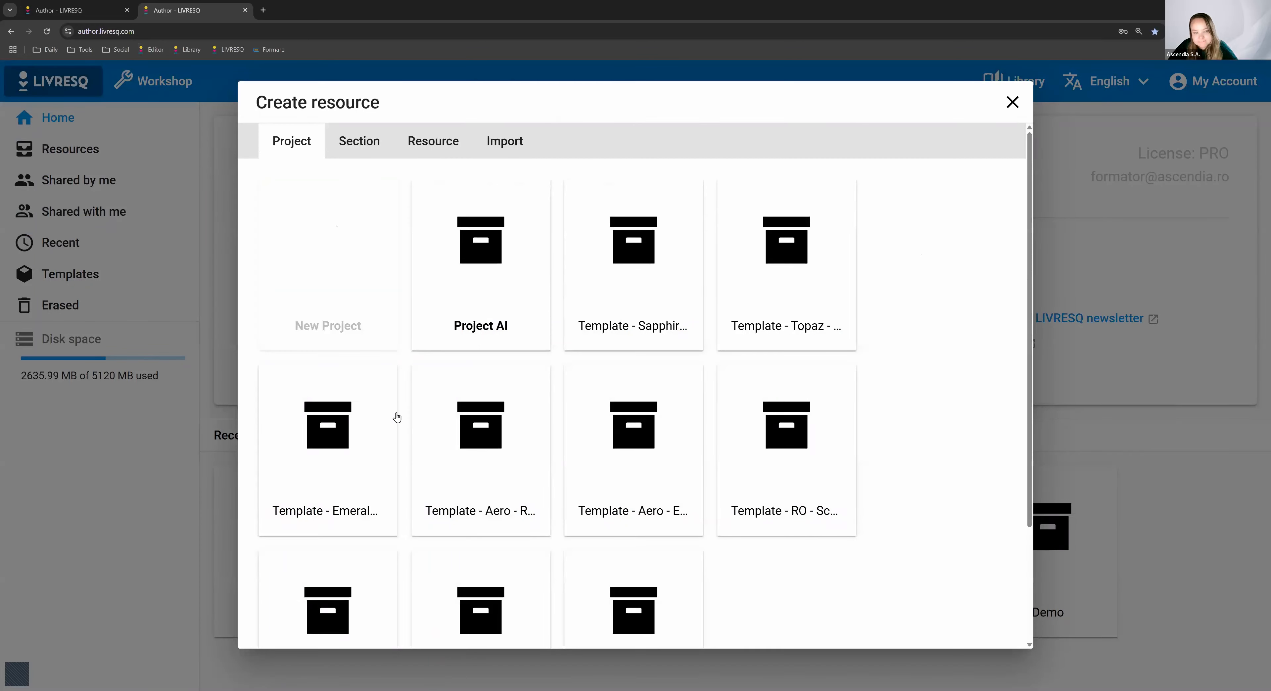
Copy the third section of Project_#28 and paste it after Section_#1 in Project_#29
left_click(369, 412)
left_click(116, 12)
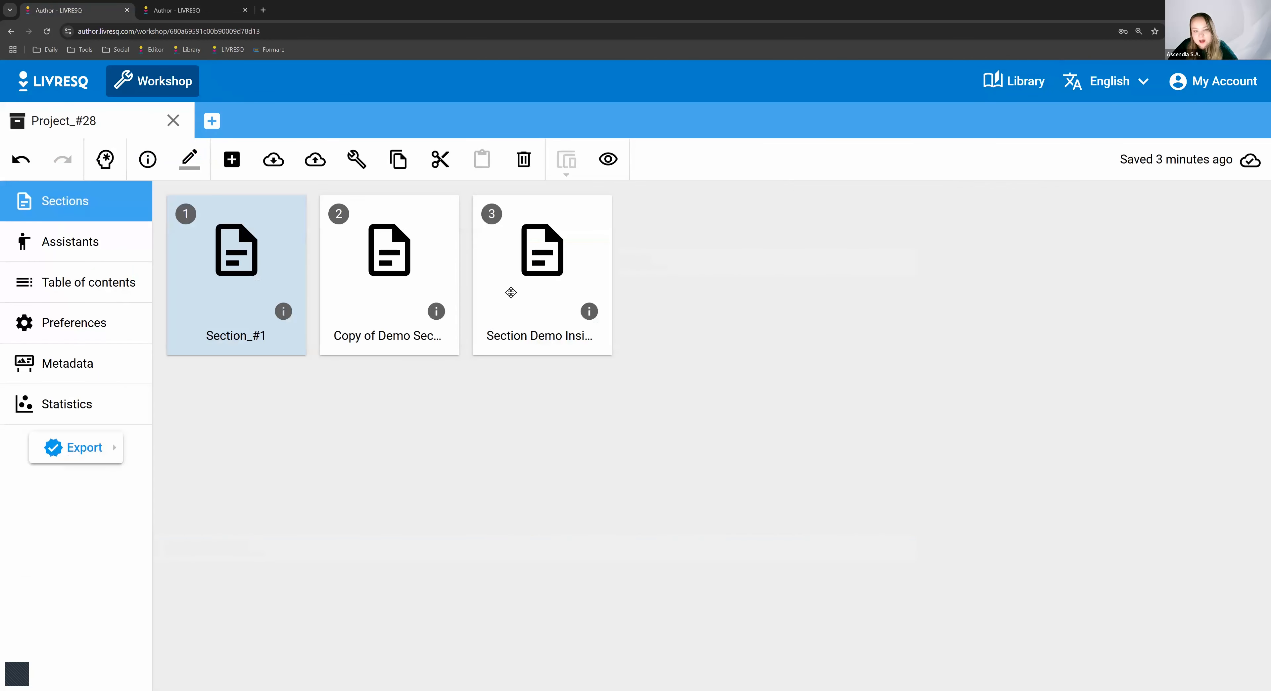
left_click(511, 293)
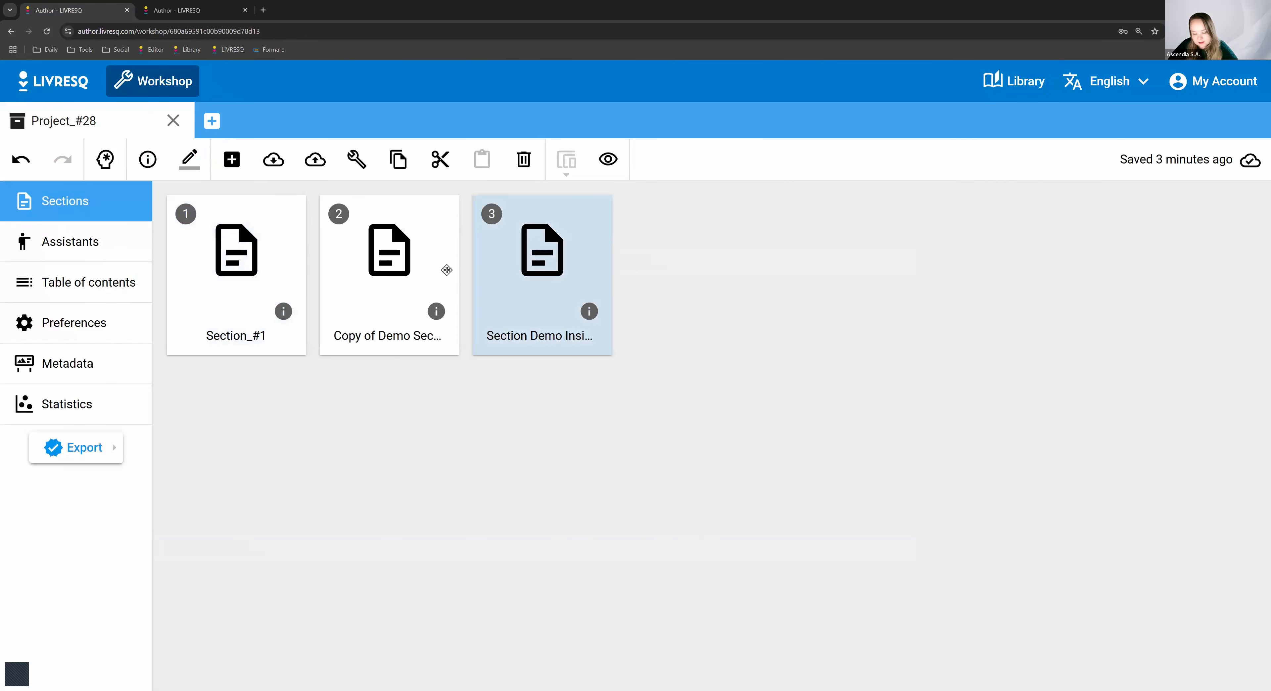
key("ctrl+c")
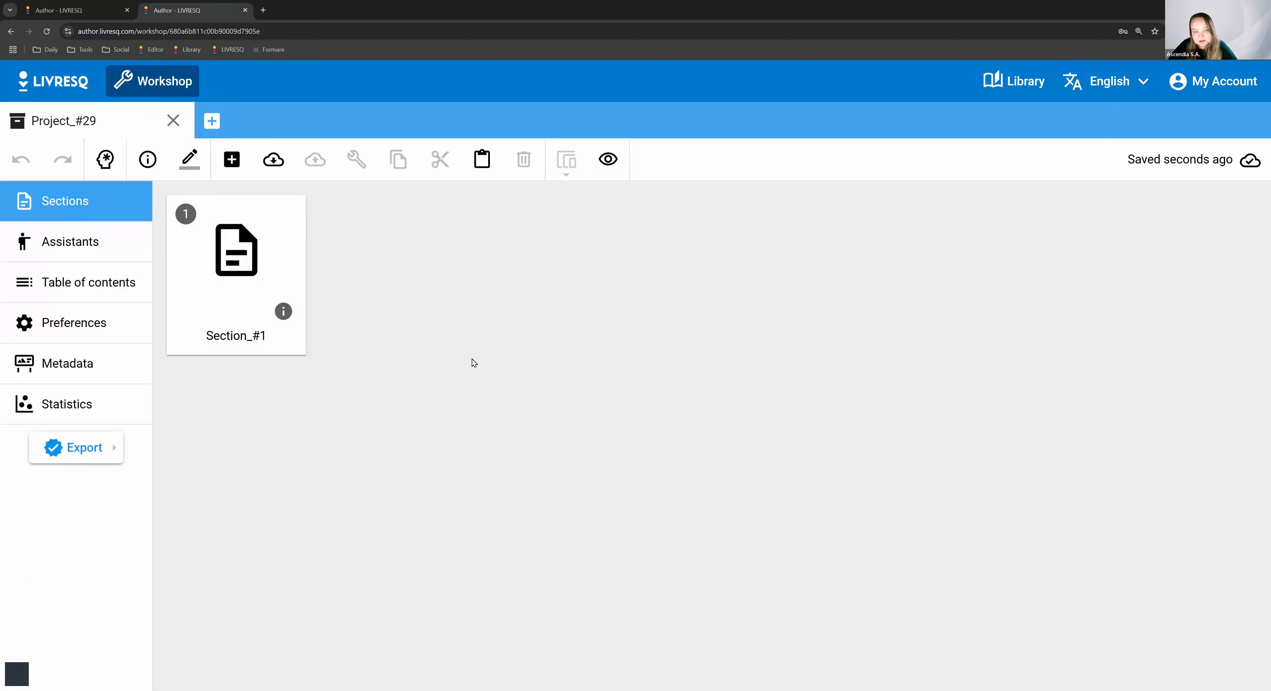
left_click(482, 159)
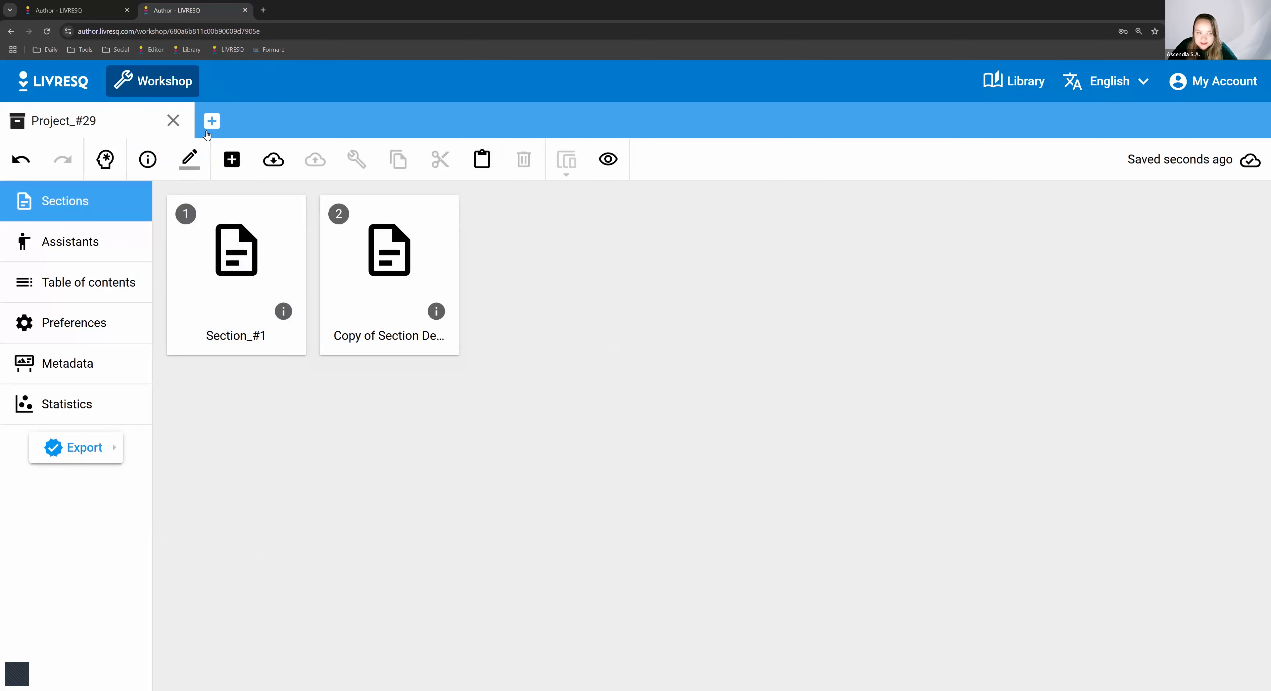
Copy the gallery from Section_#1 of Project_#28 and paste it beside the placeholder text in Section_#1 of Project_#29
left_click(274, 257)
left_click(74, 9)
left_click(267, 254)
double_click(267, 254)
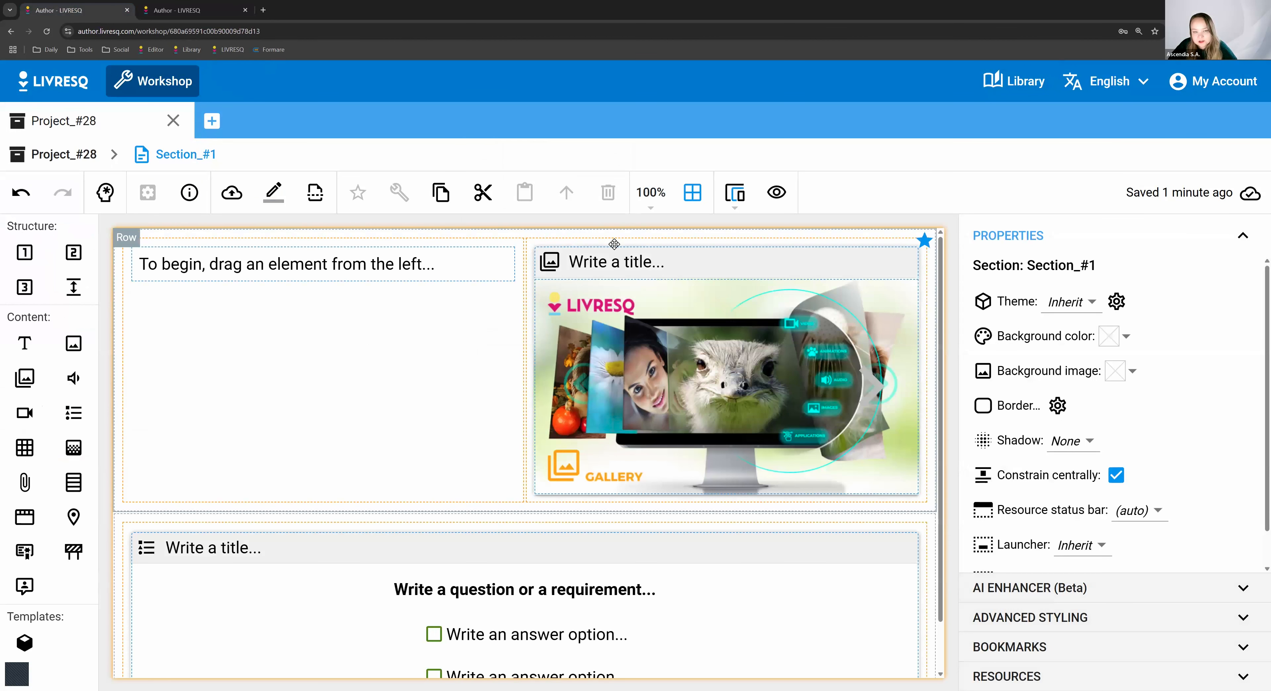
left_click(612, 266)
key("ctrl+c")
key("ctrl+Tab")
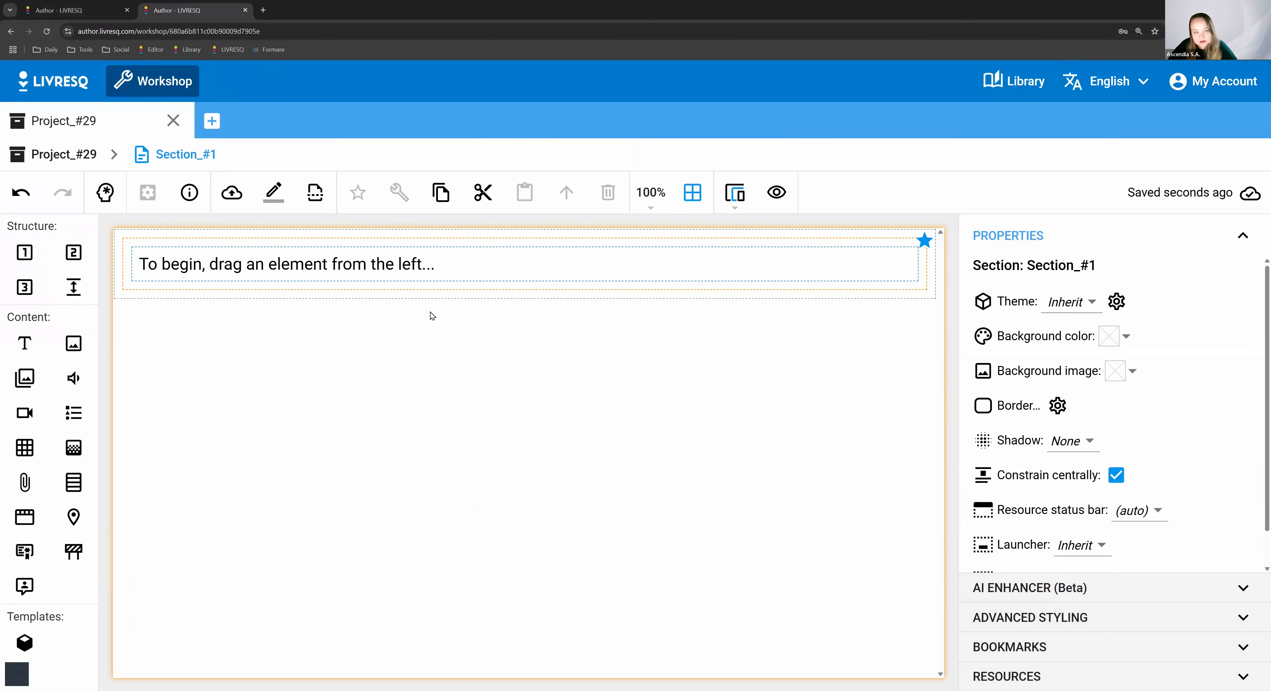
left_click(401, 298)
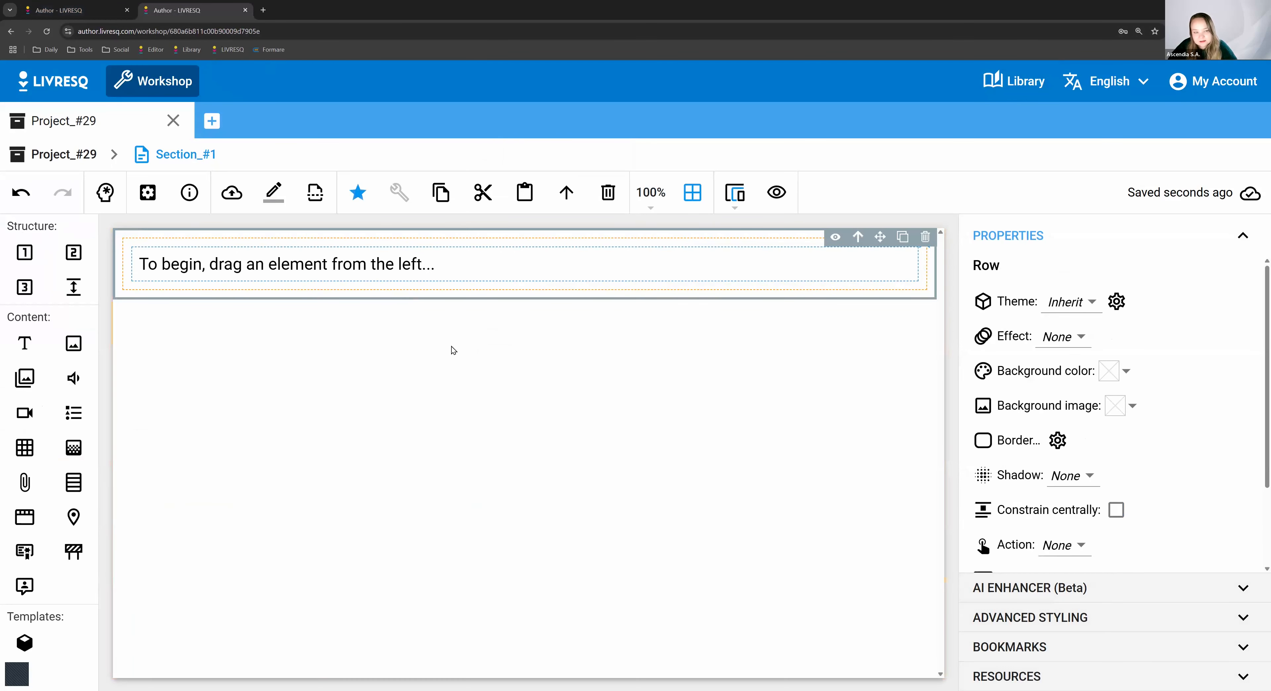
key("ctrl+v")
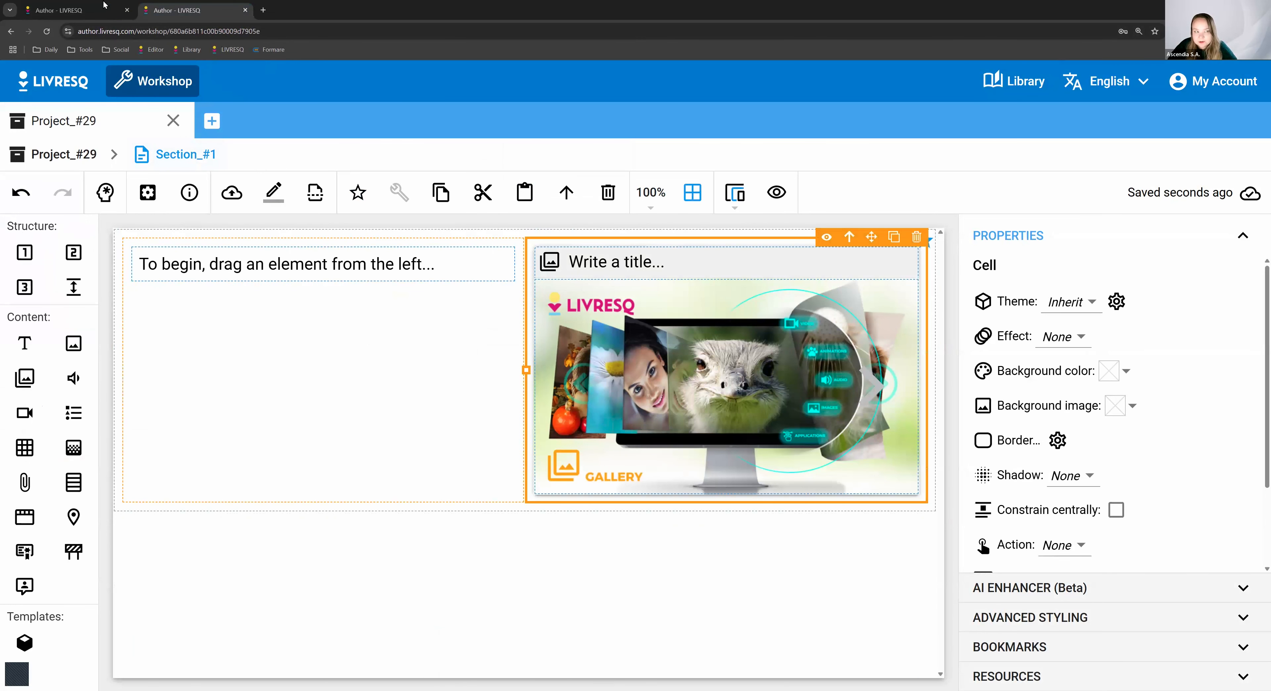
left_click(87, 6)
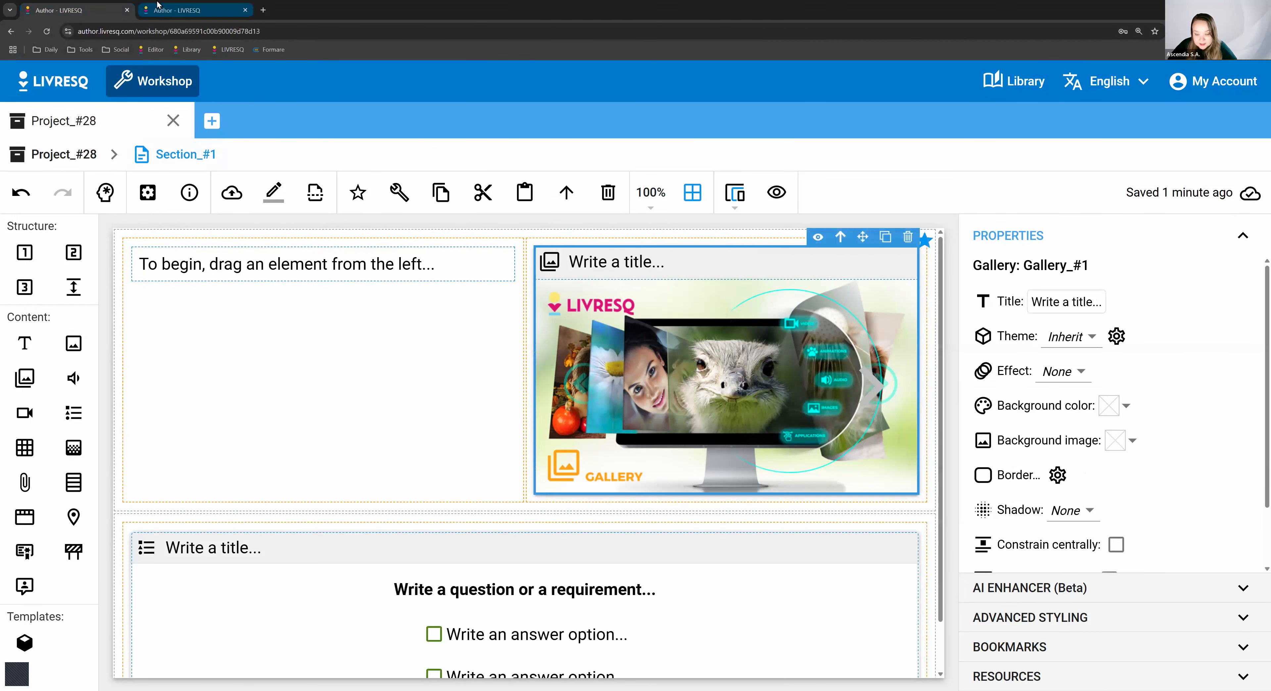
left_click(156, 8)
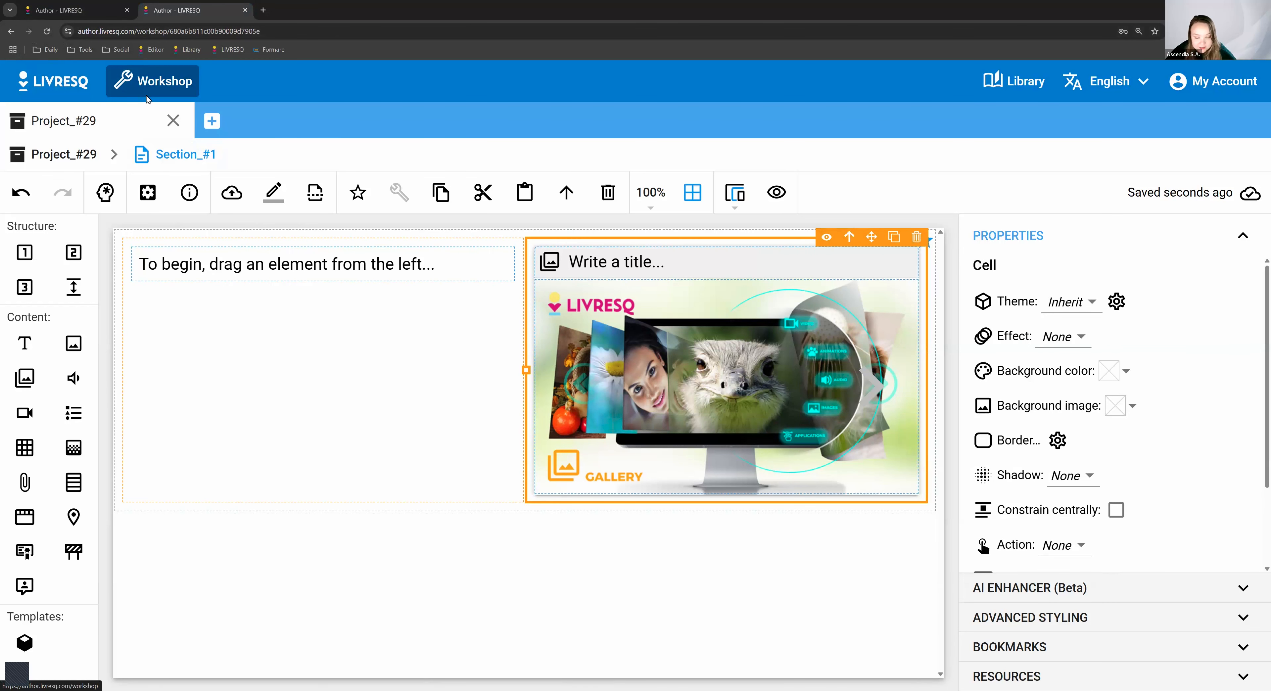
Open Project_#28 from the Organizer's resources alongside Project_#29 in the same Workshop
left_click(212, 121)
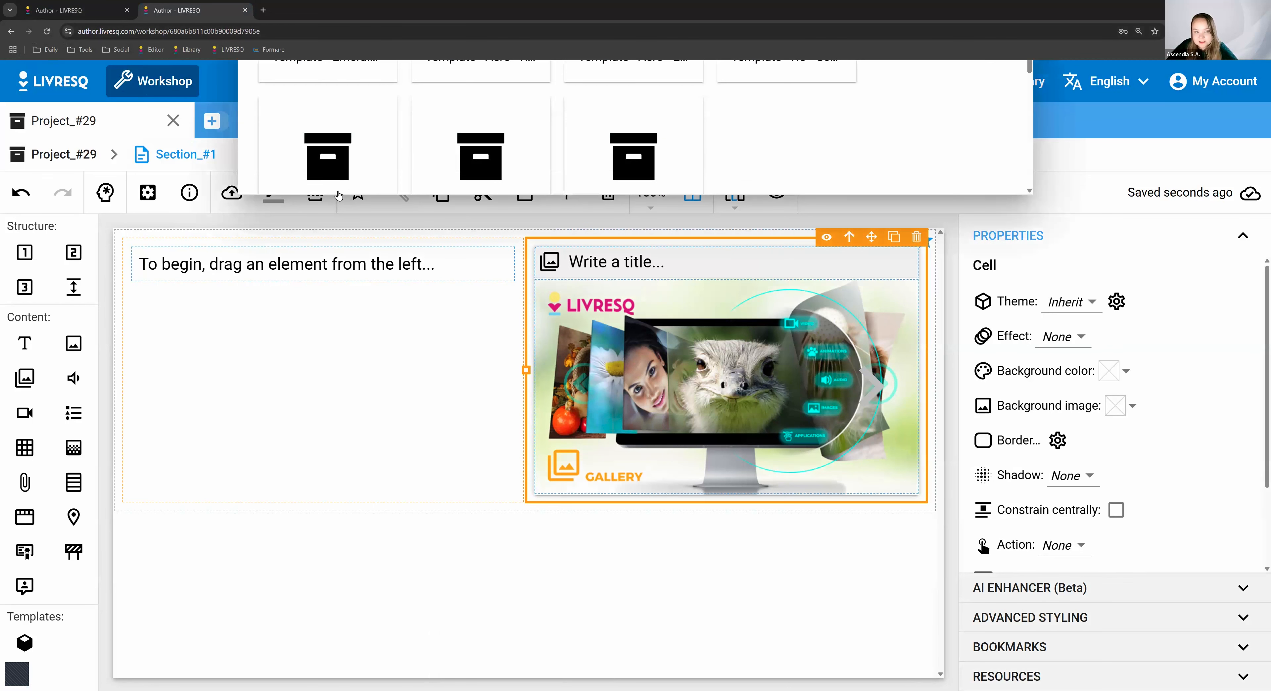
left_click(1013, 103)
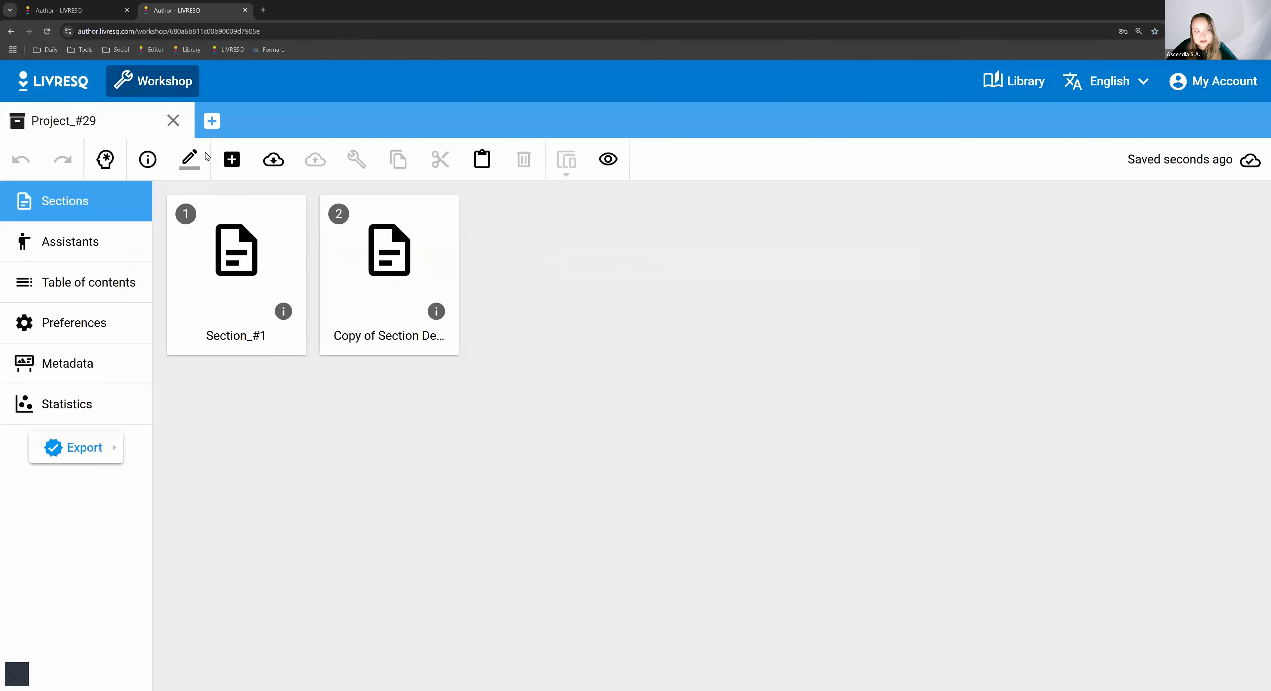
left_click(81, 87)
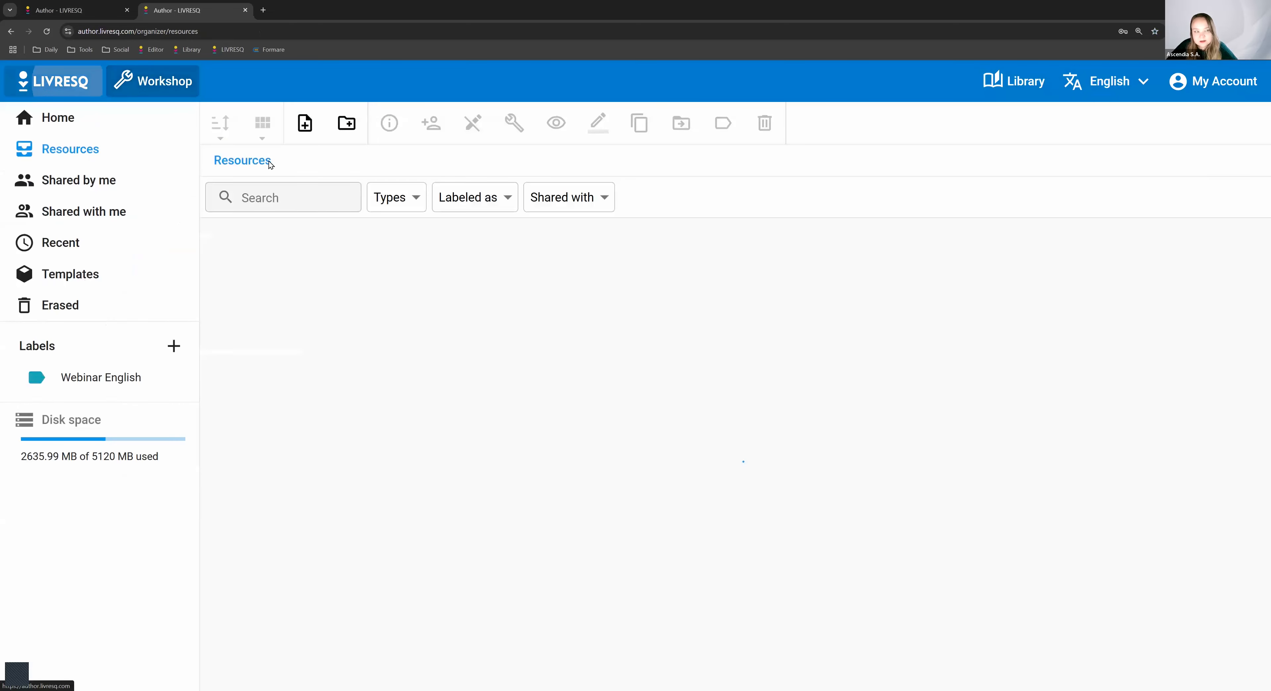
left_click(110, 90)
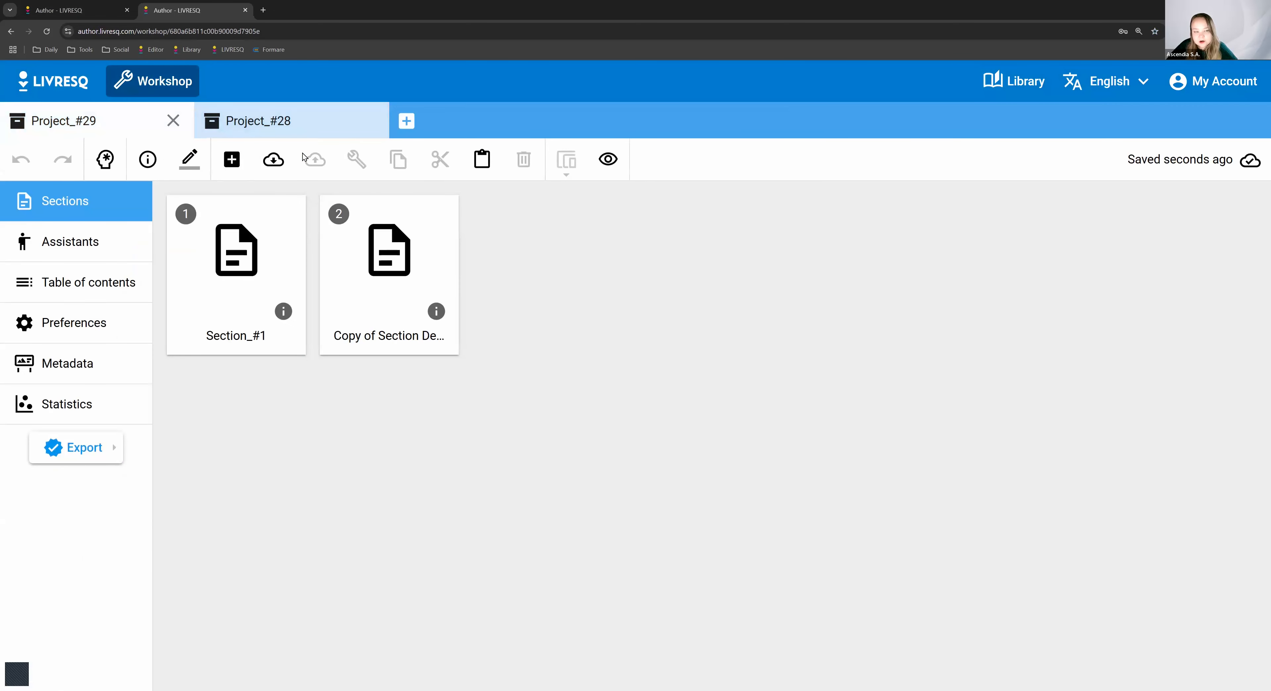